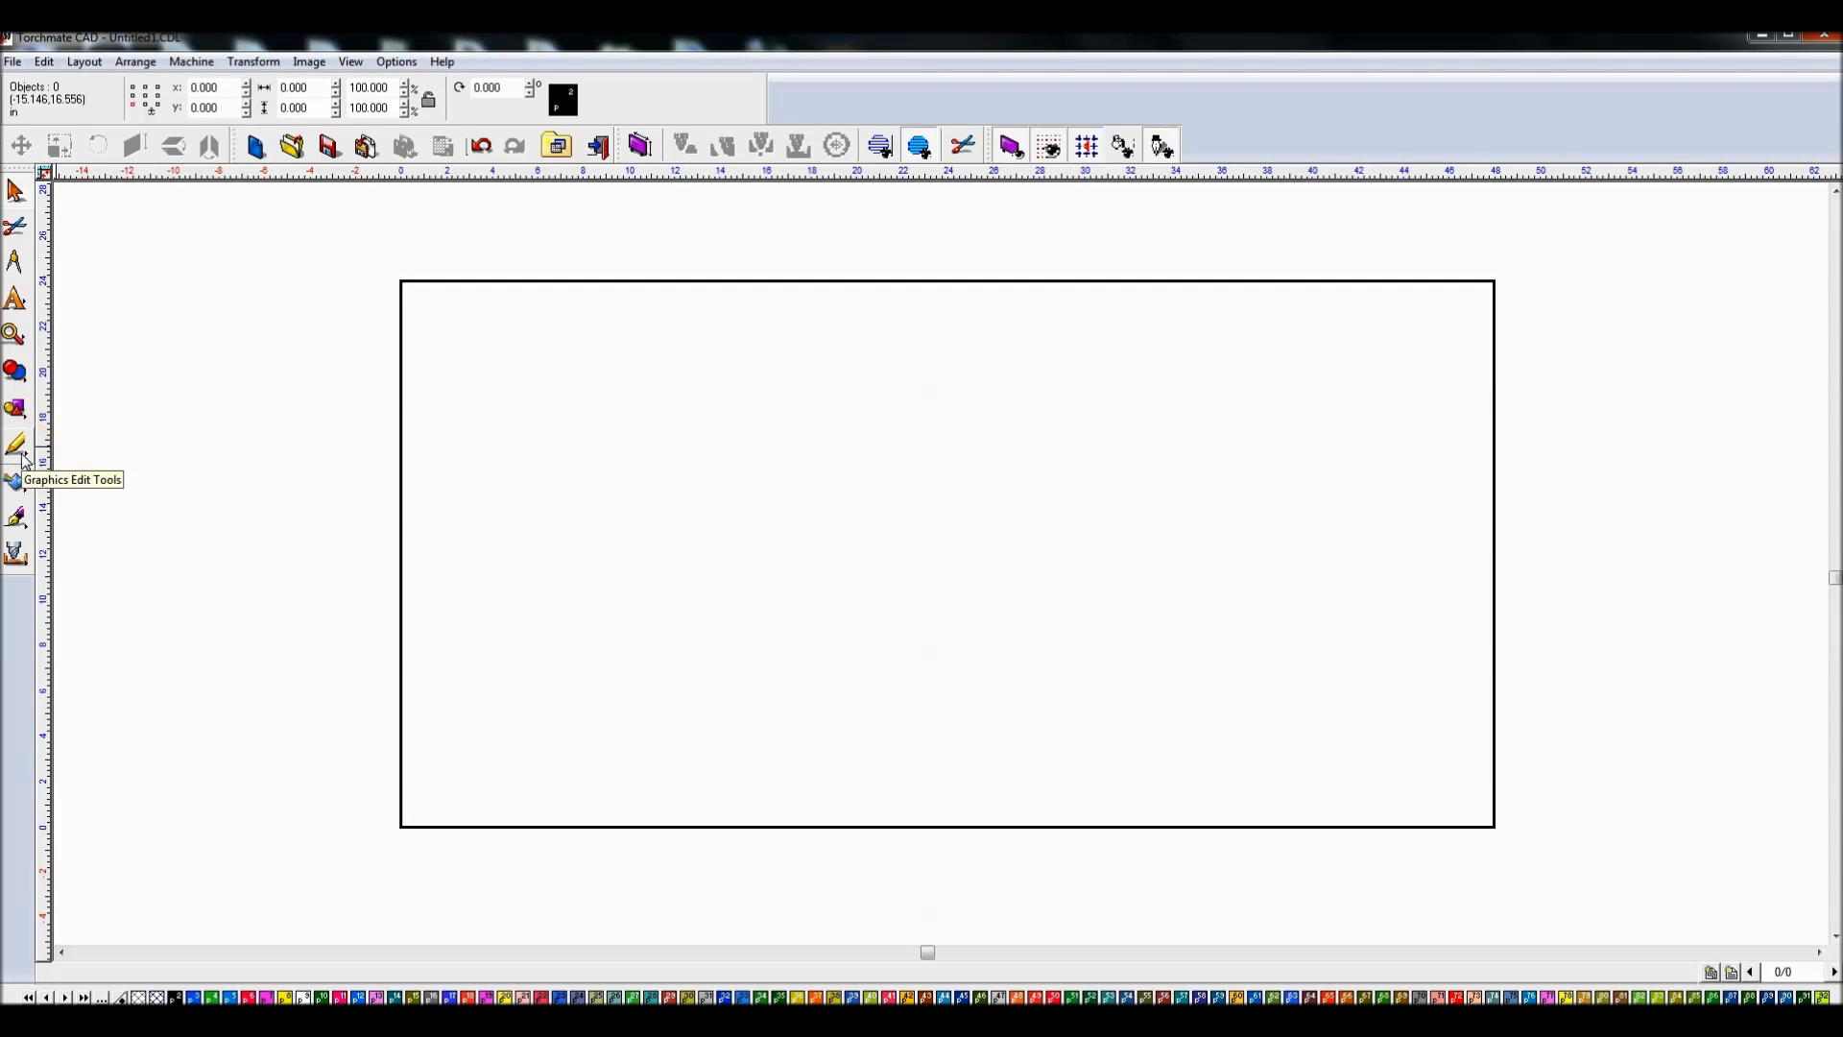
Draw a seven-point zigzag polyline in the blank's lower-left area and apply it
drag(17, 455, 72, 455)
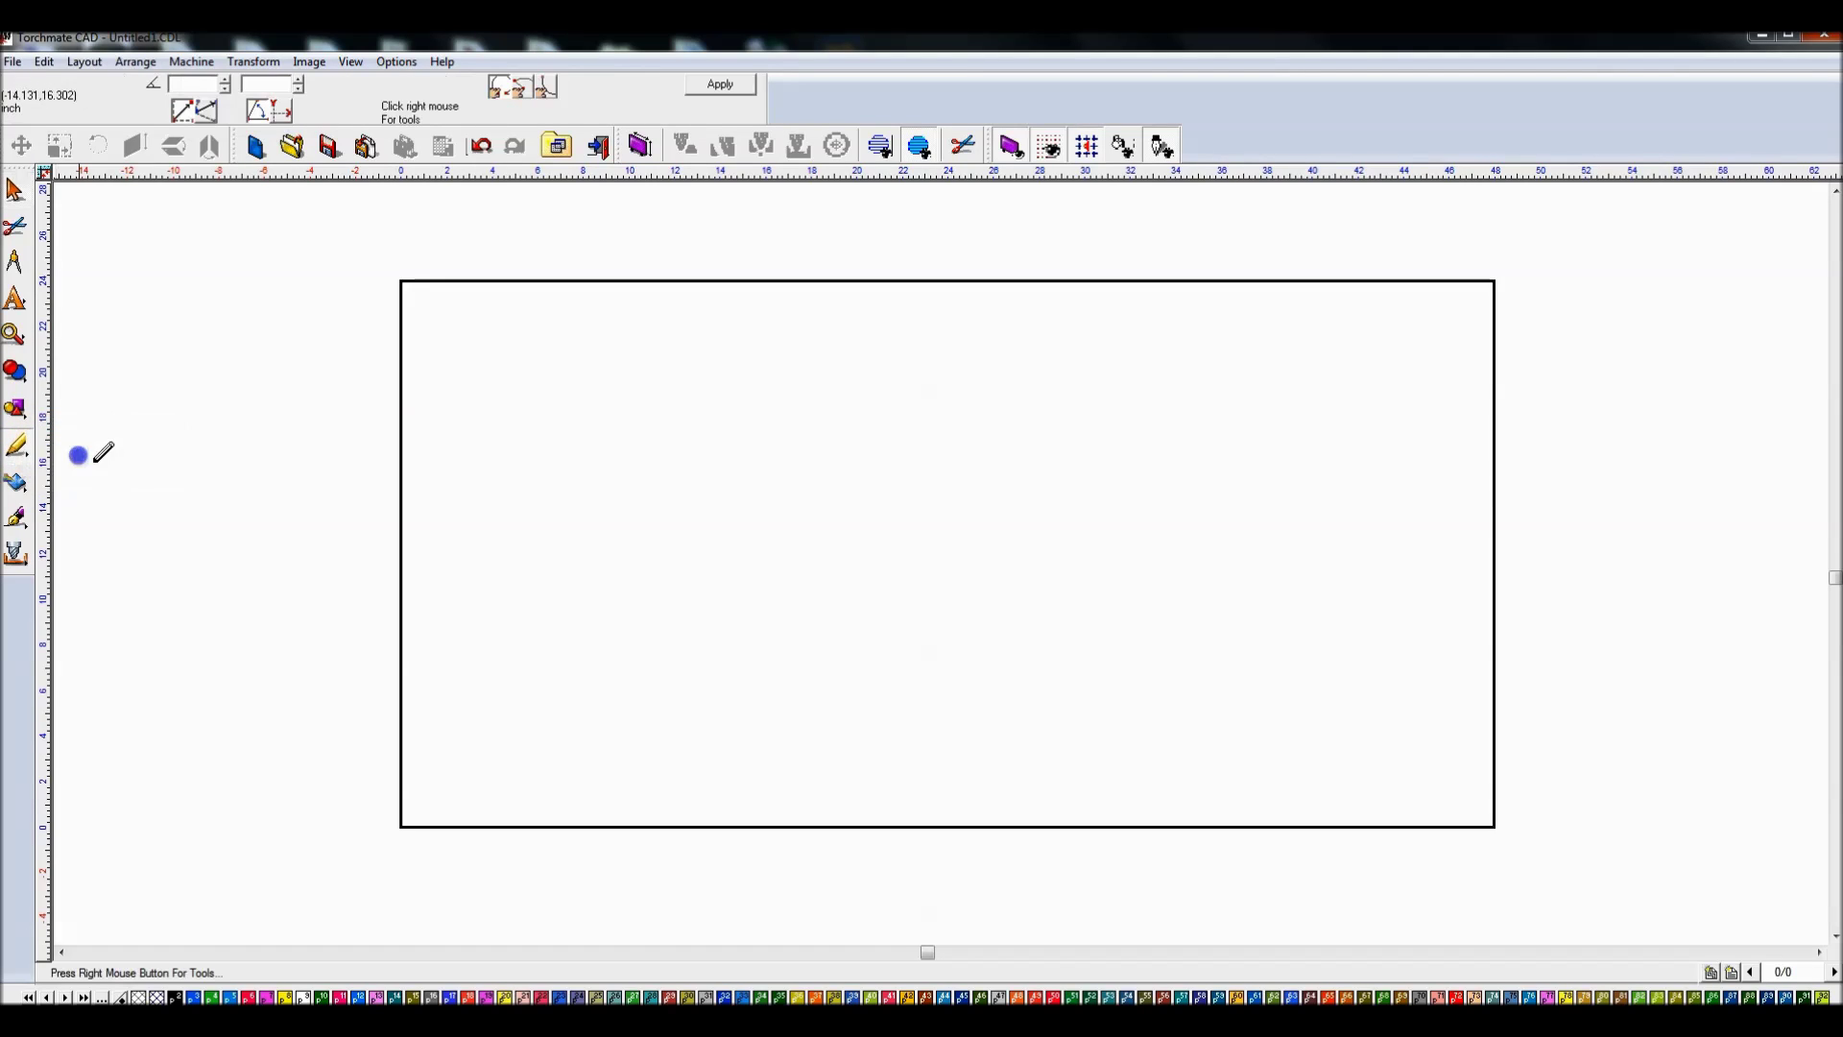
click(559, 684)
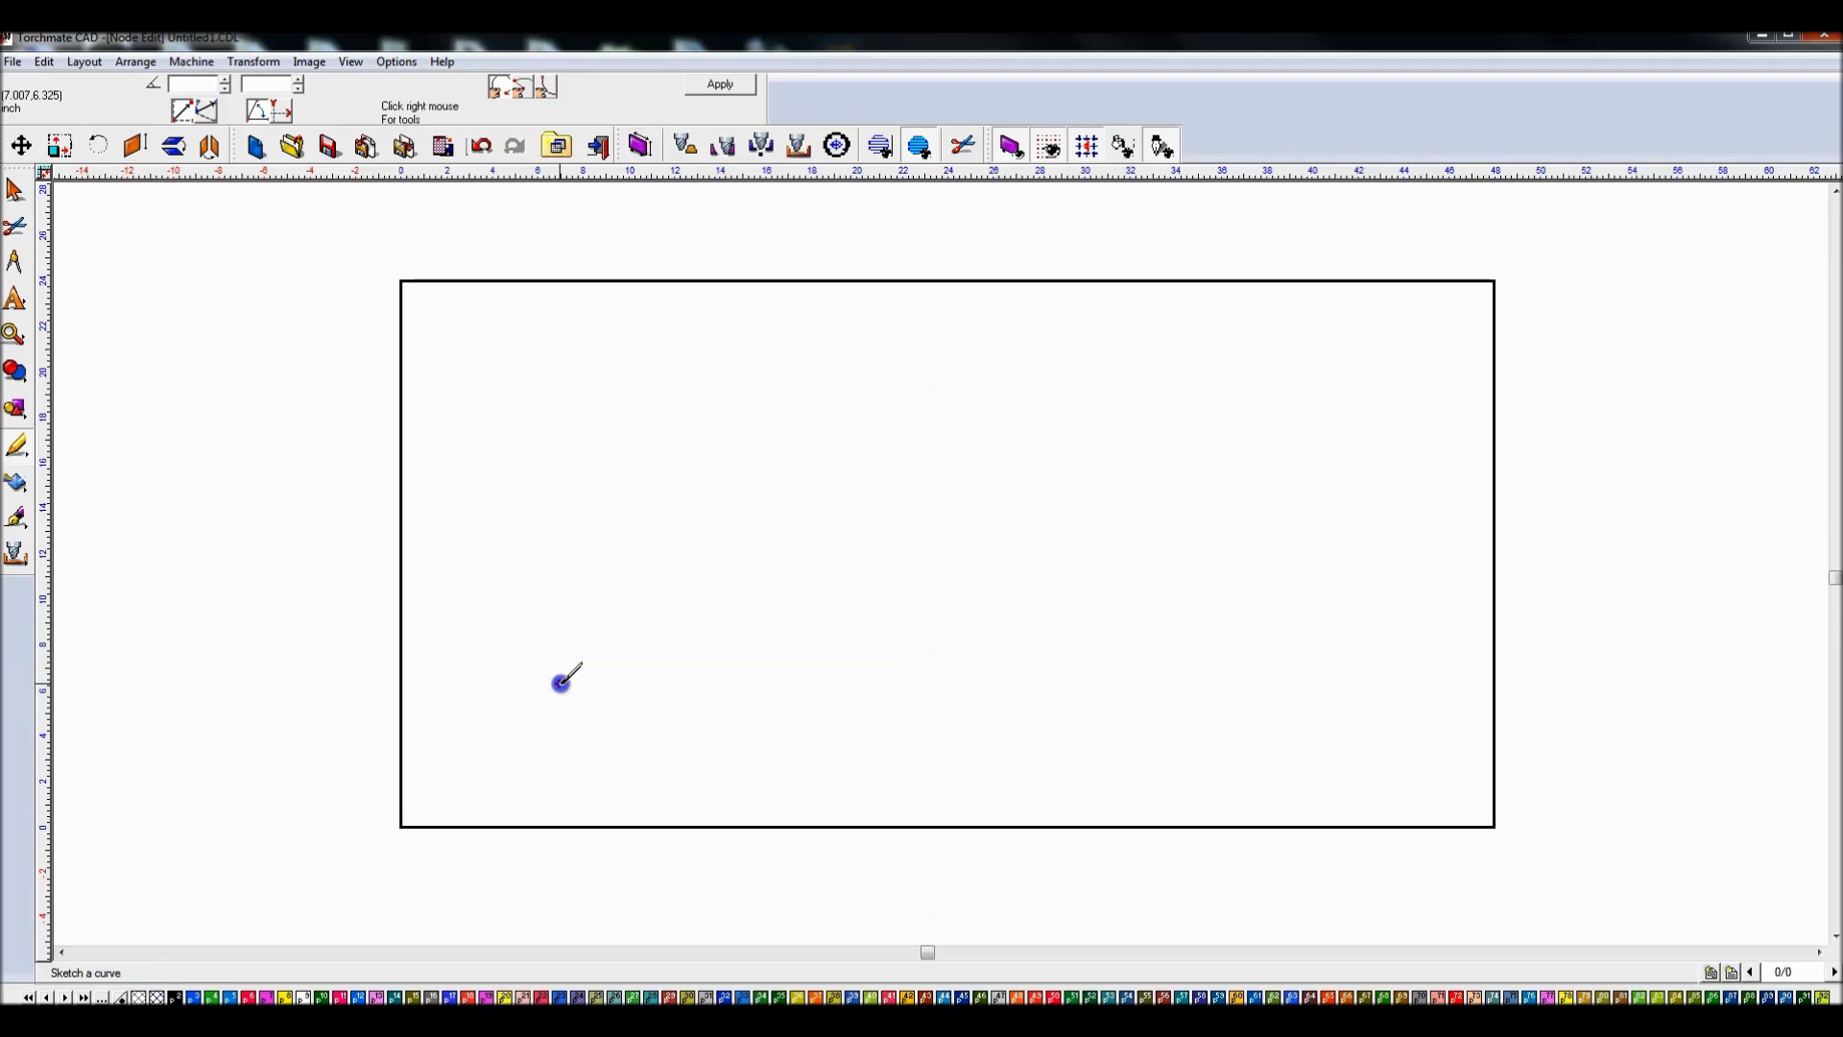
click(614, 586)
click(684, 630)
click(745, 541)
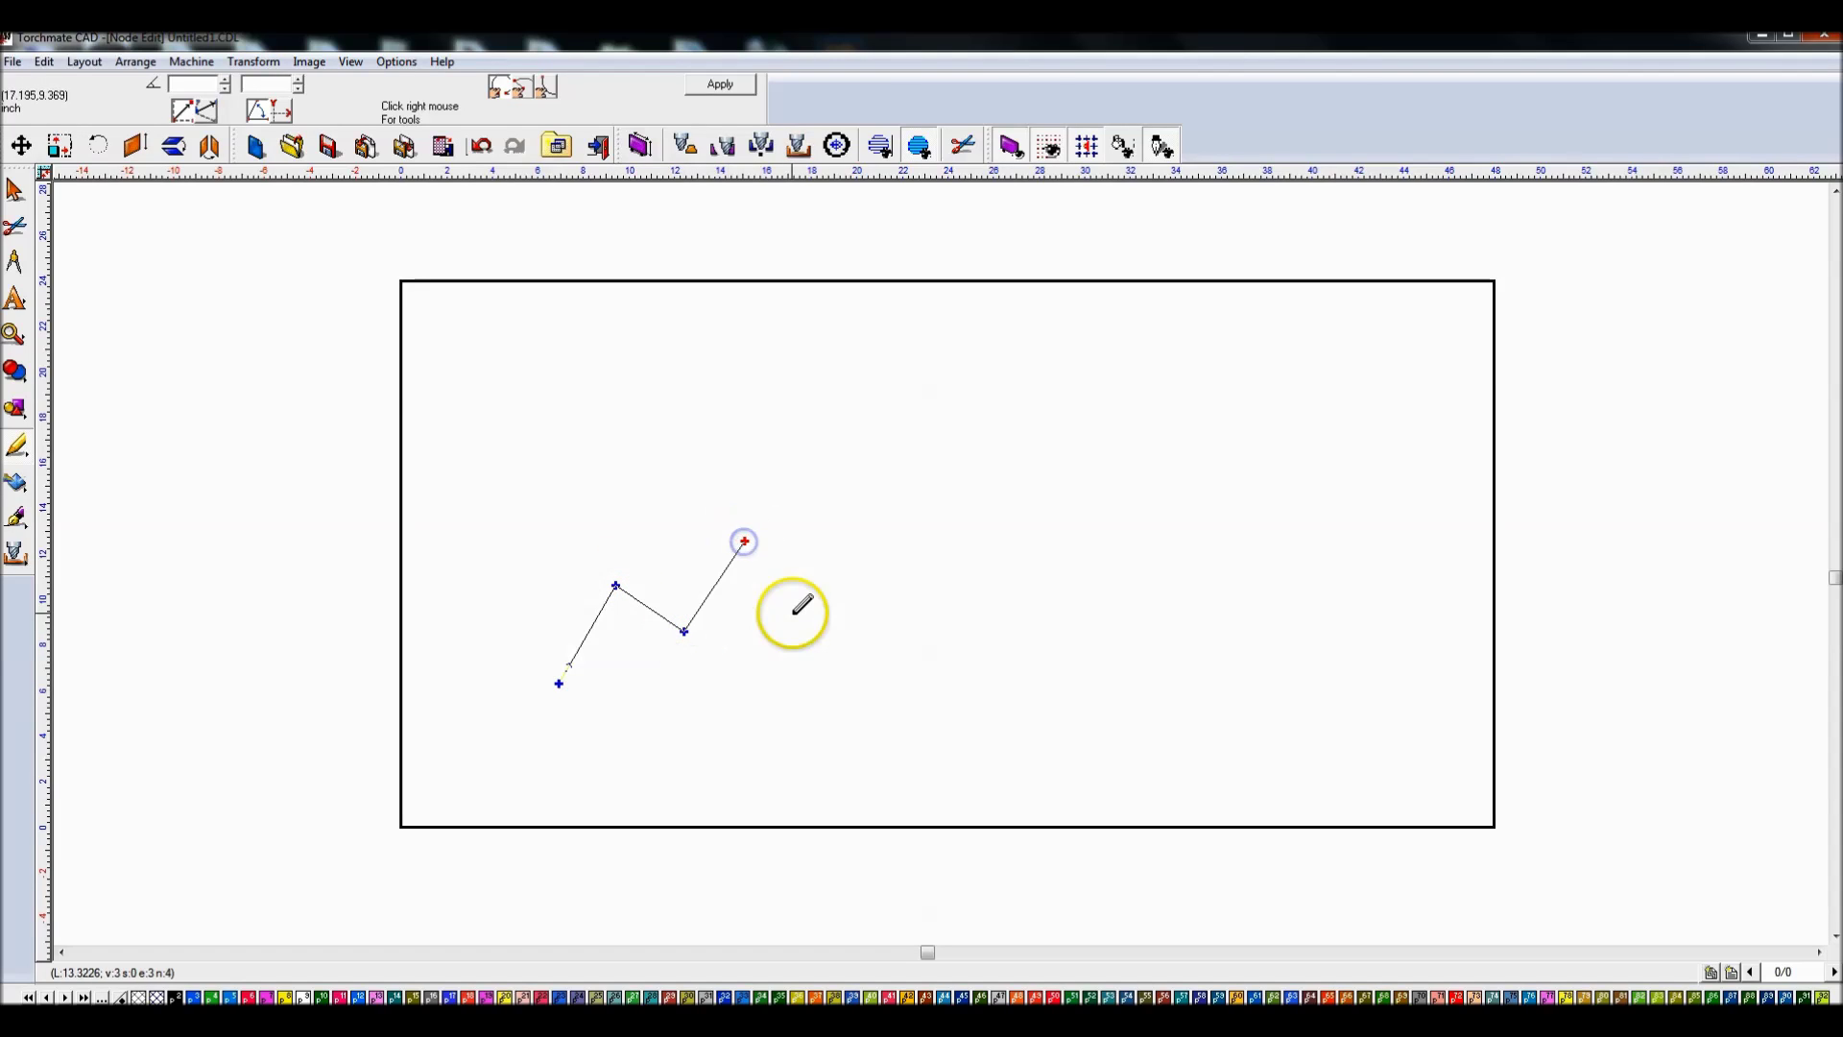
click(794, 615)
click(849, 579)
click(914, 689)
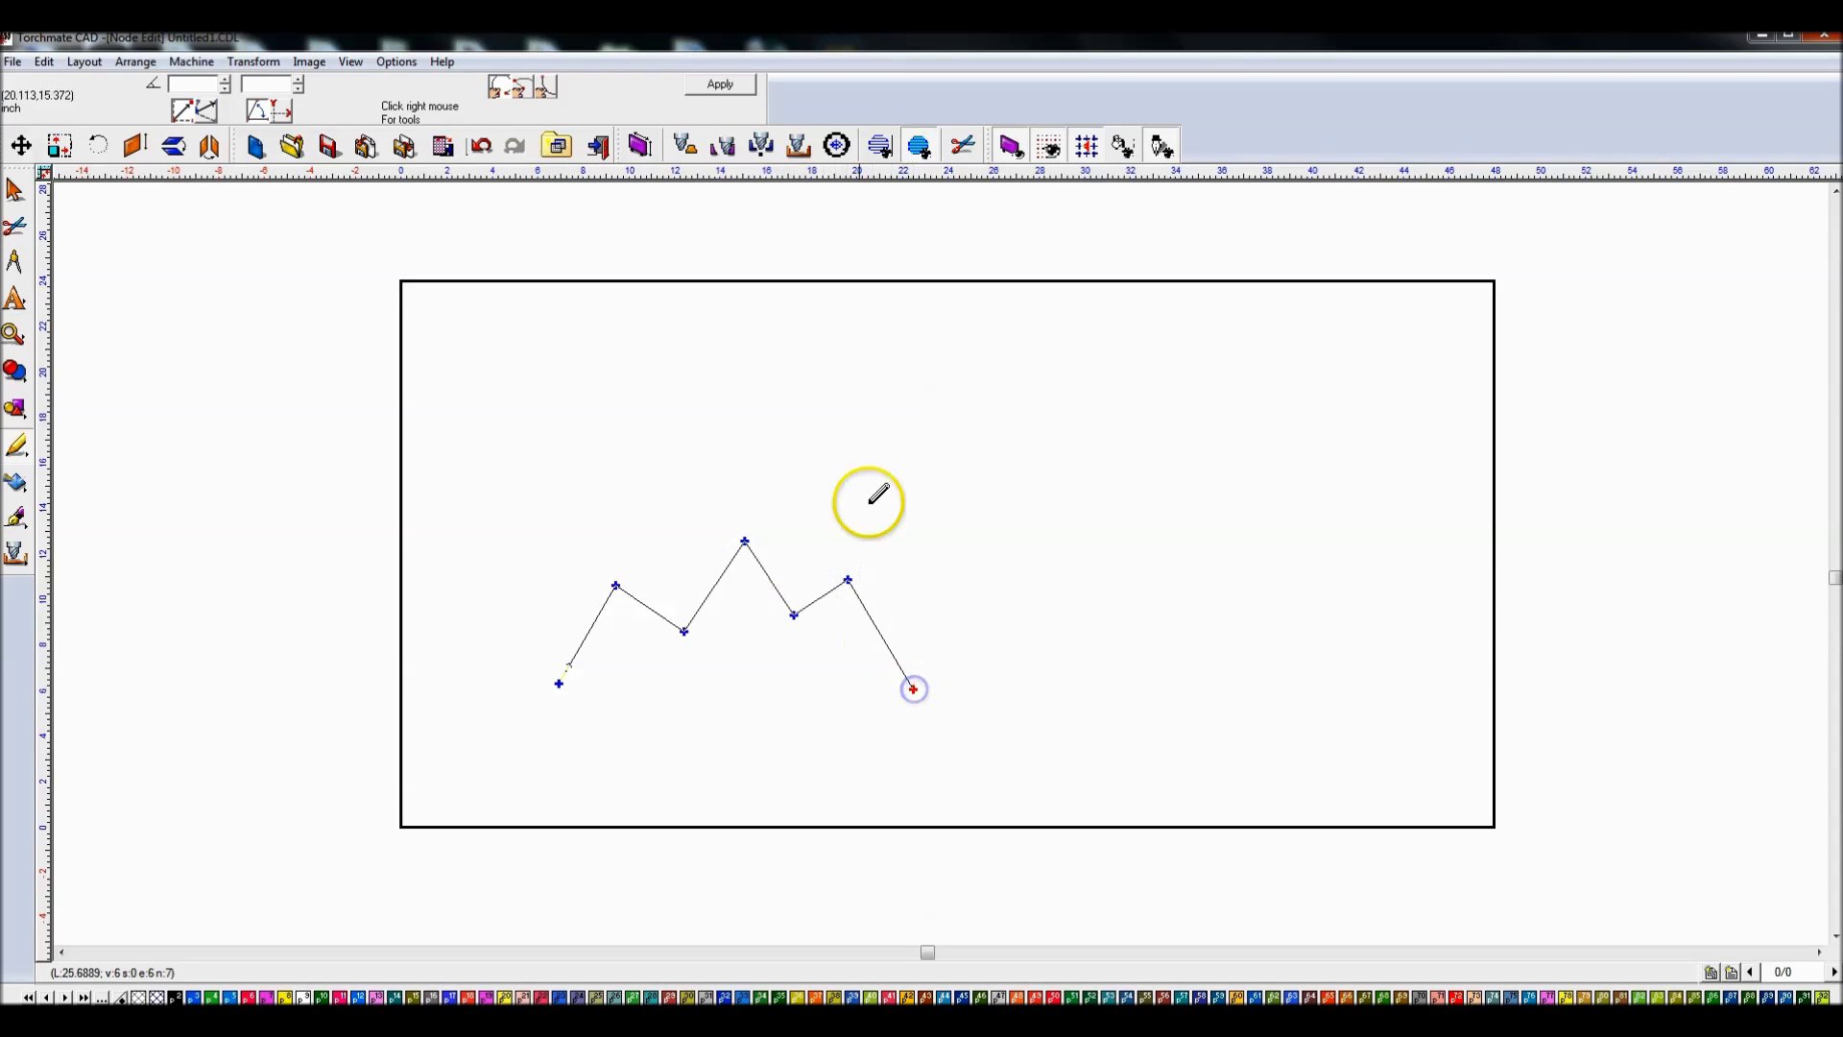
click(719, 86)
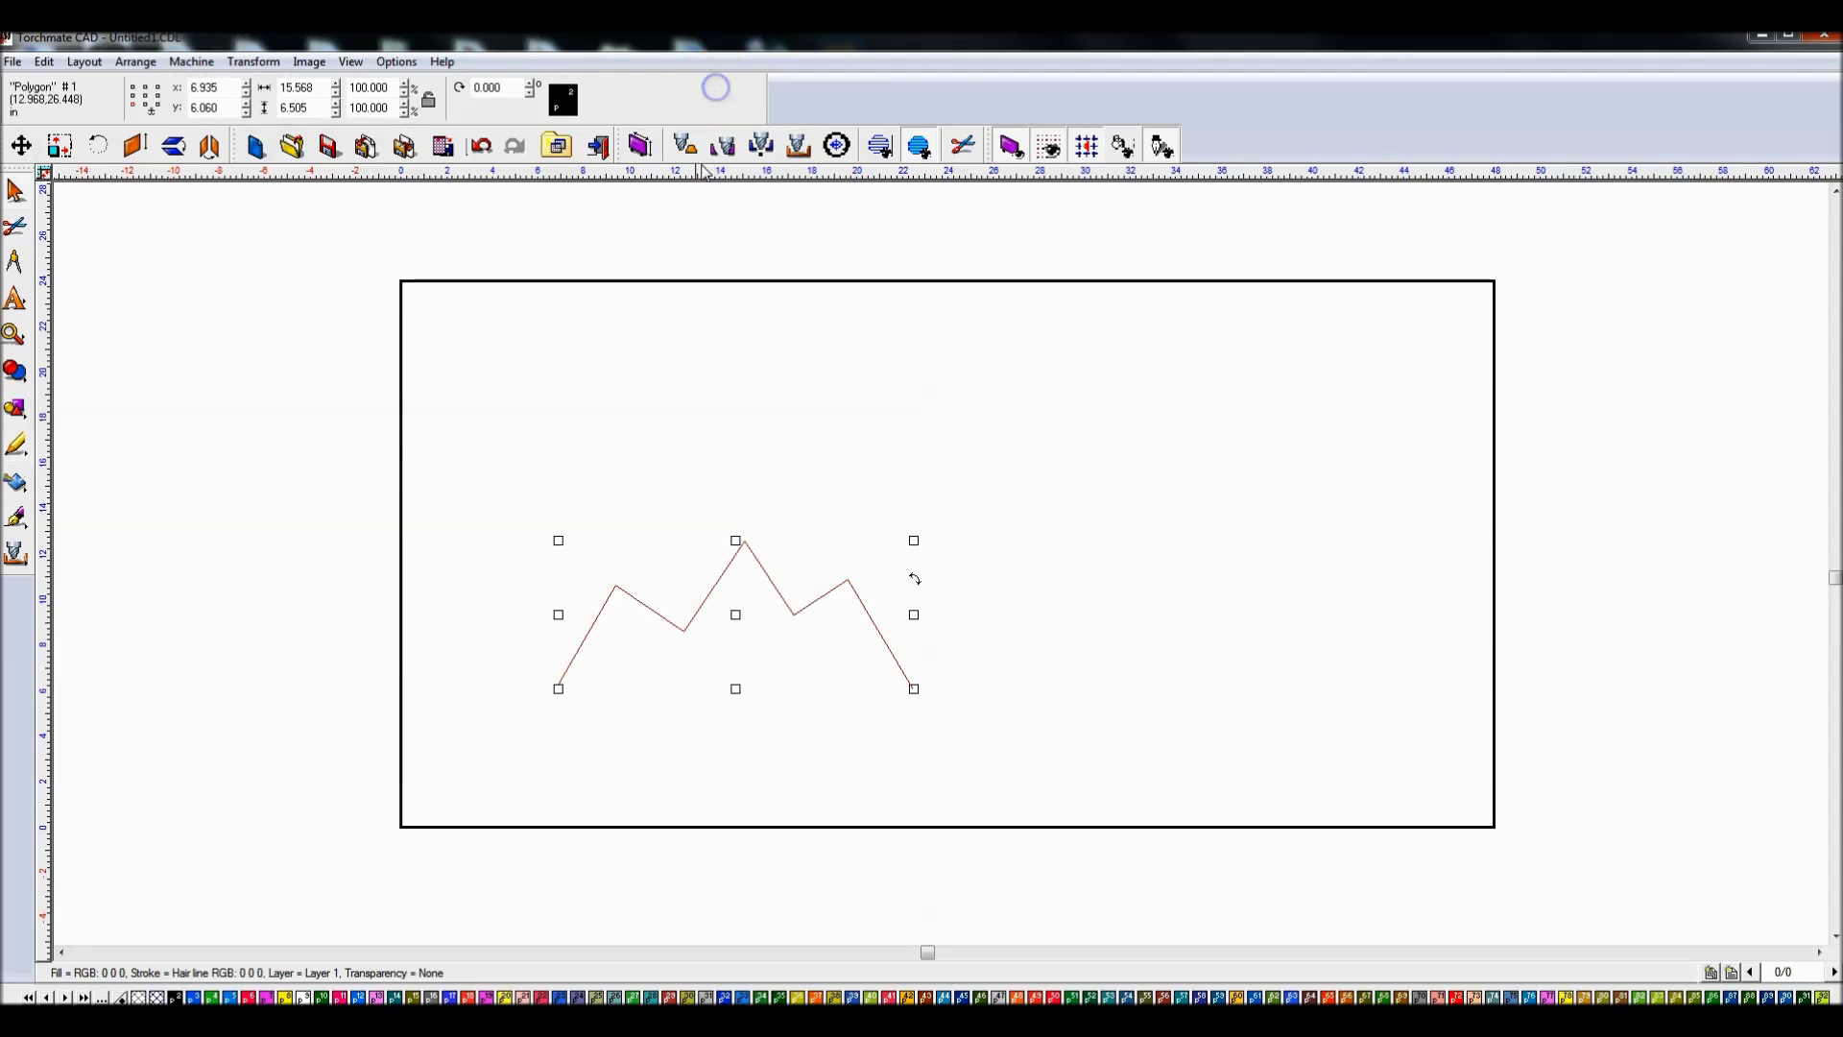
Set the zigzag's line style to Thick Line at 0.500 width, then return to selection
click(25, 518)
click(81, 524)
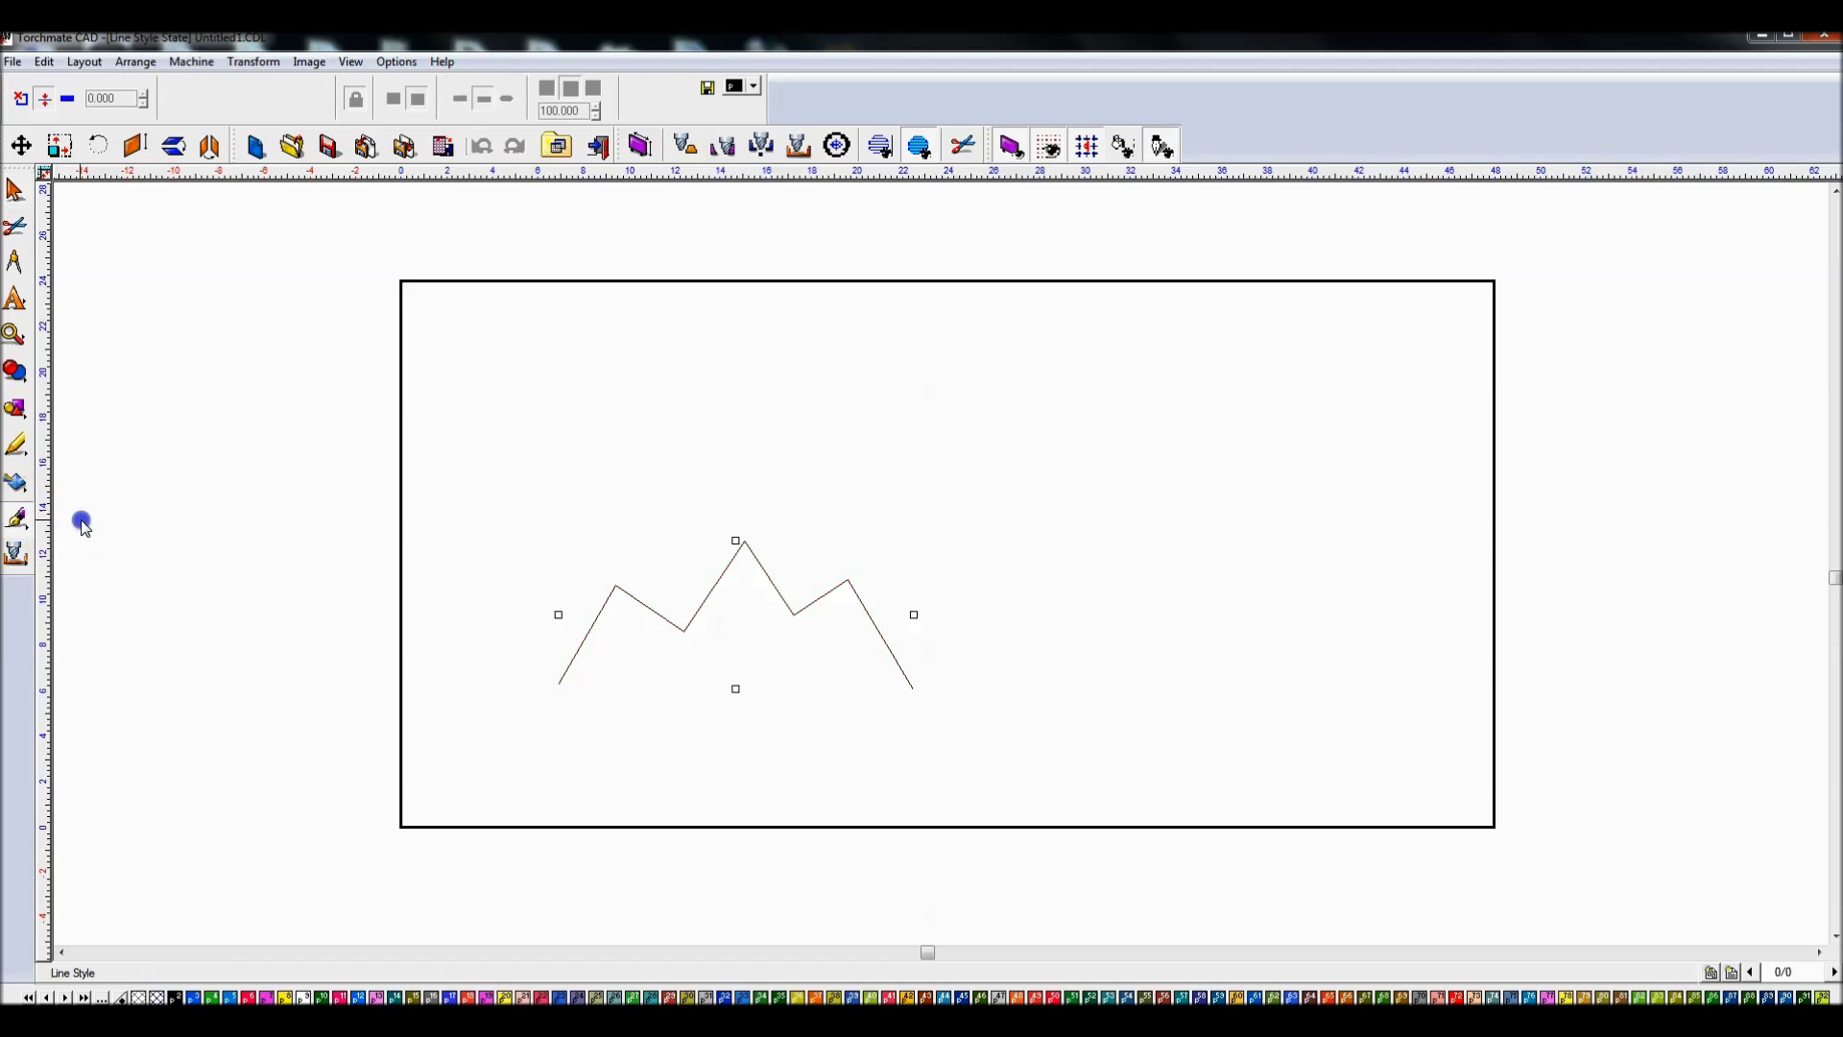
click(67, 98)
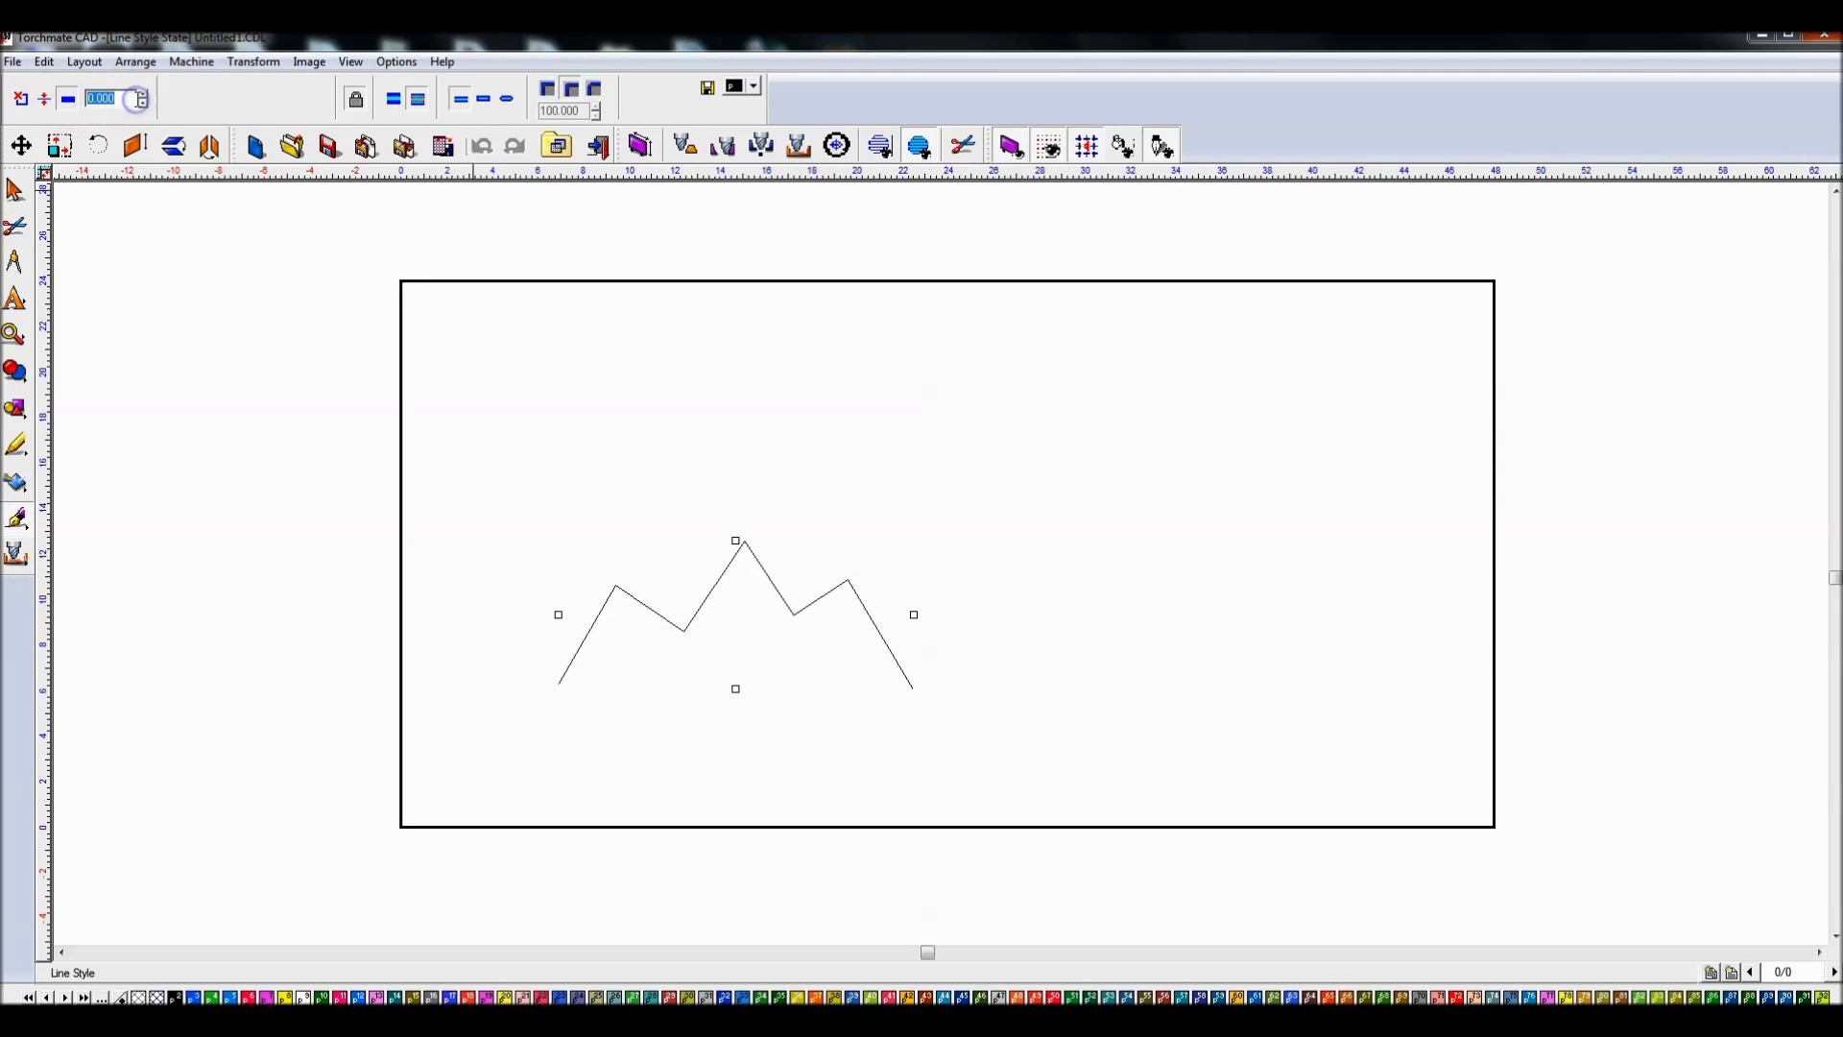
text(5)
text(0.500)
key(Return)
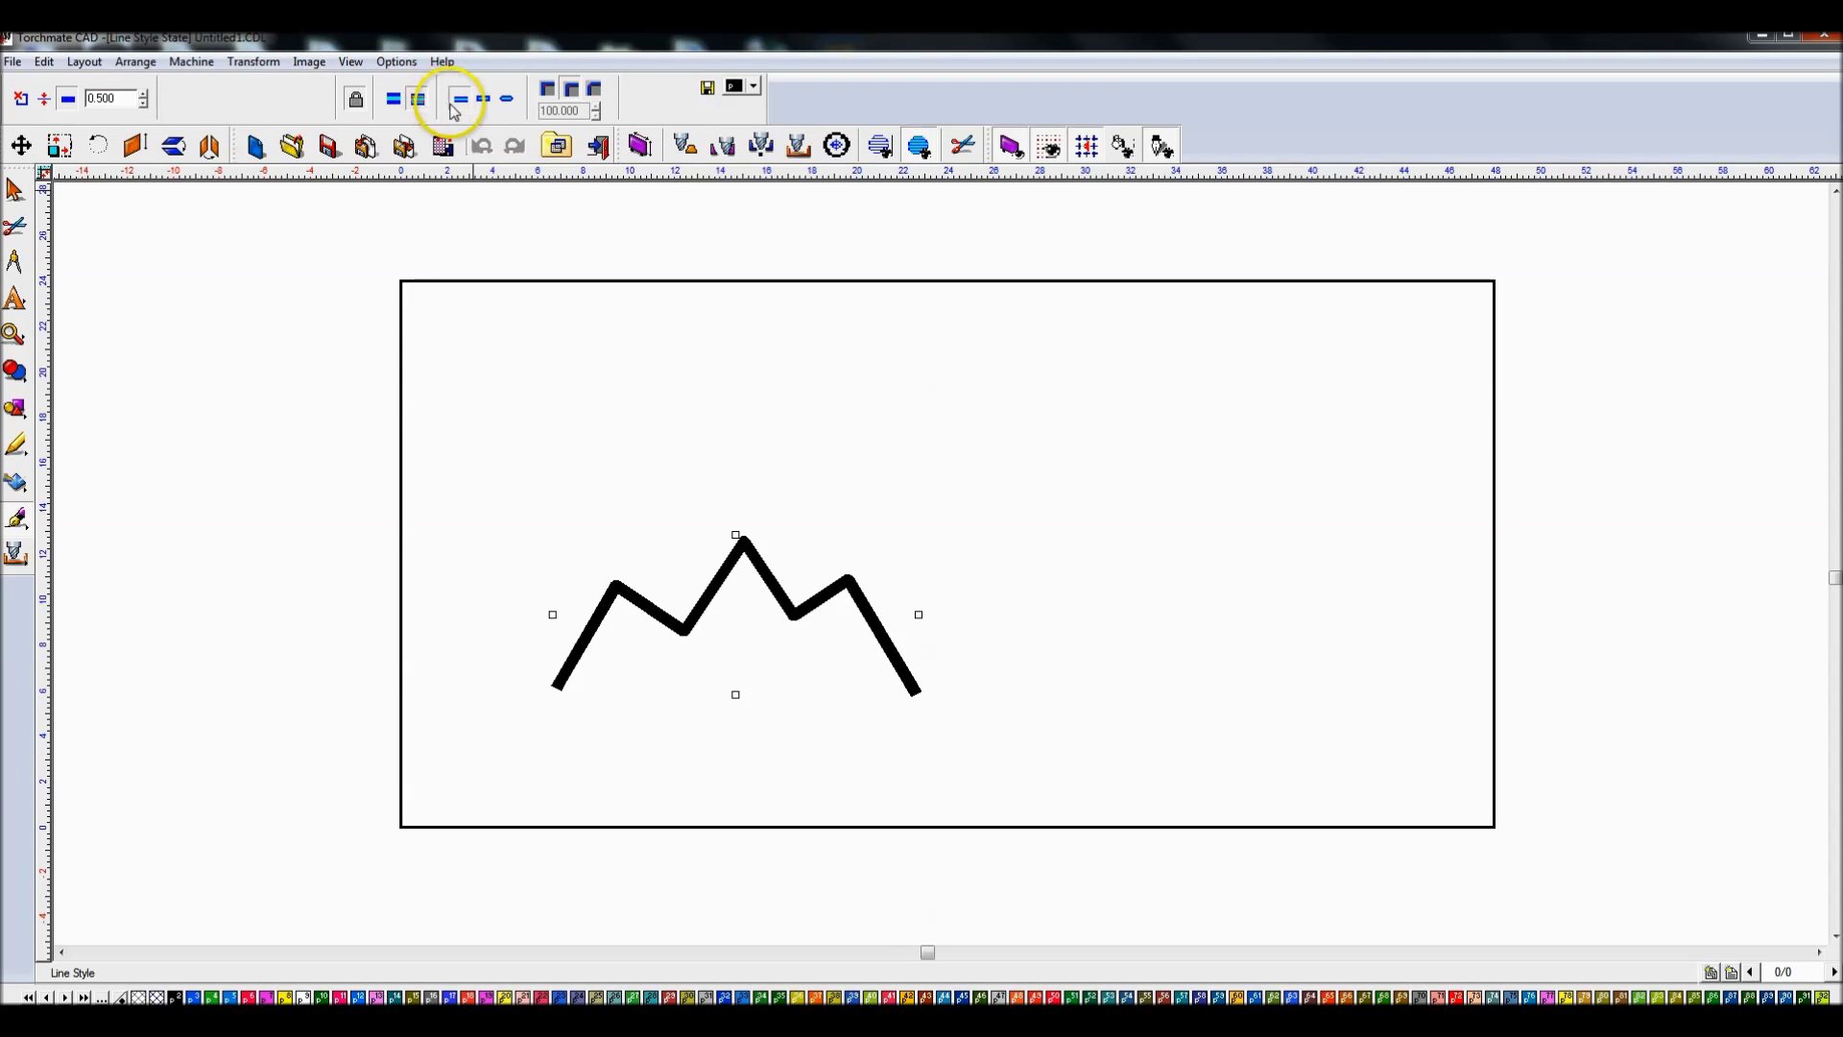
click(18, 187)
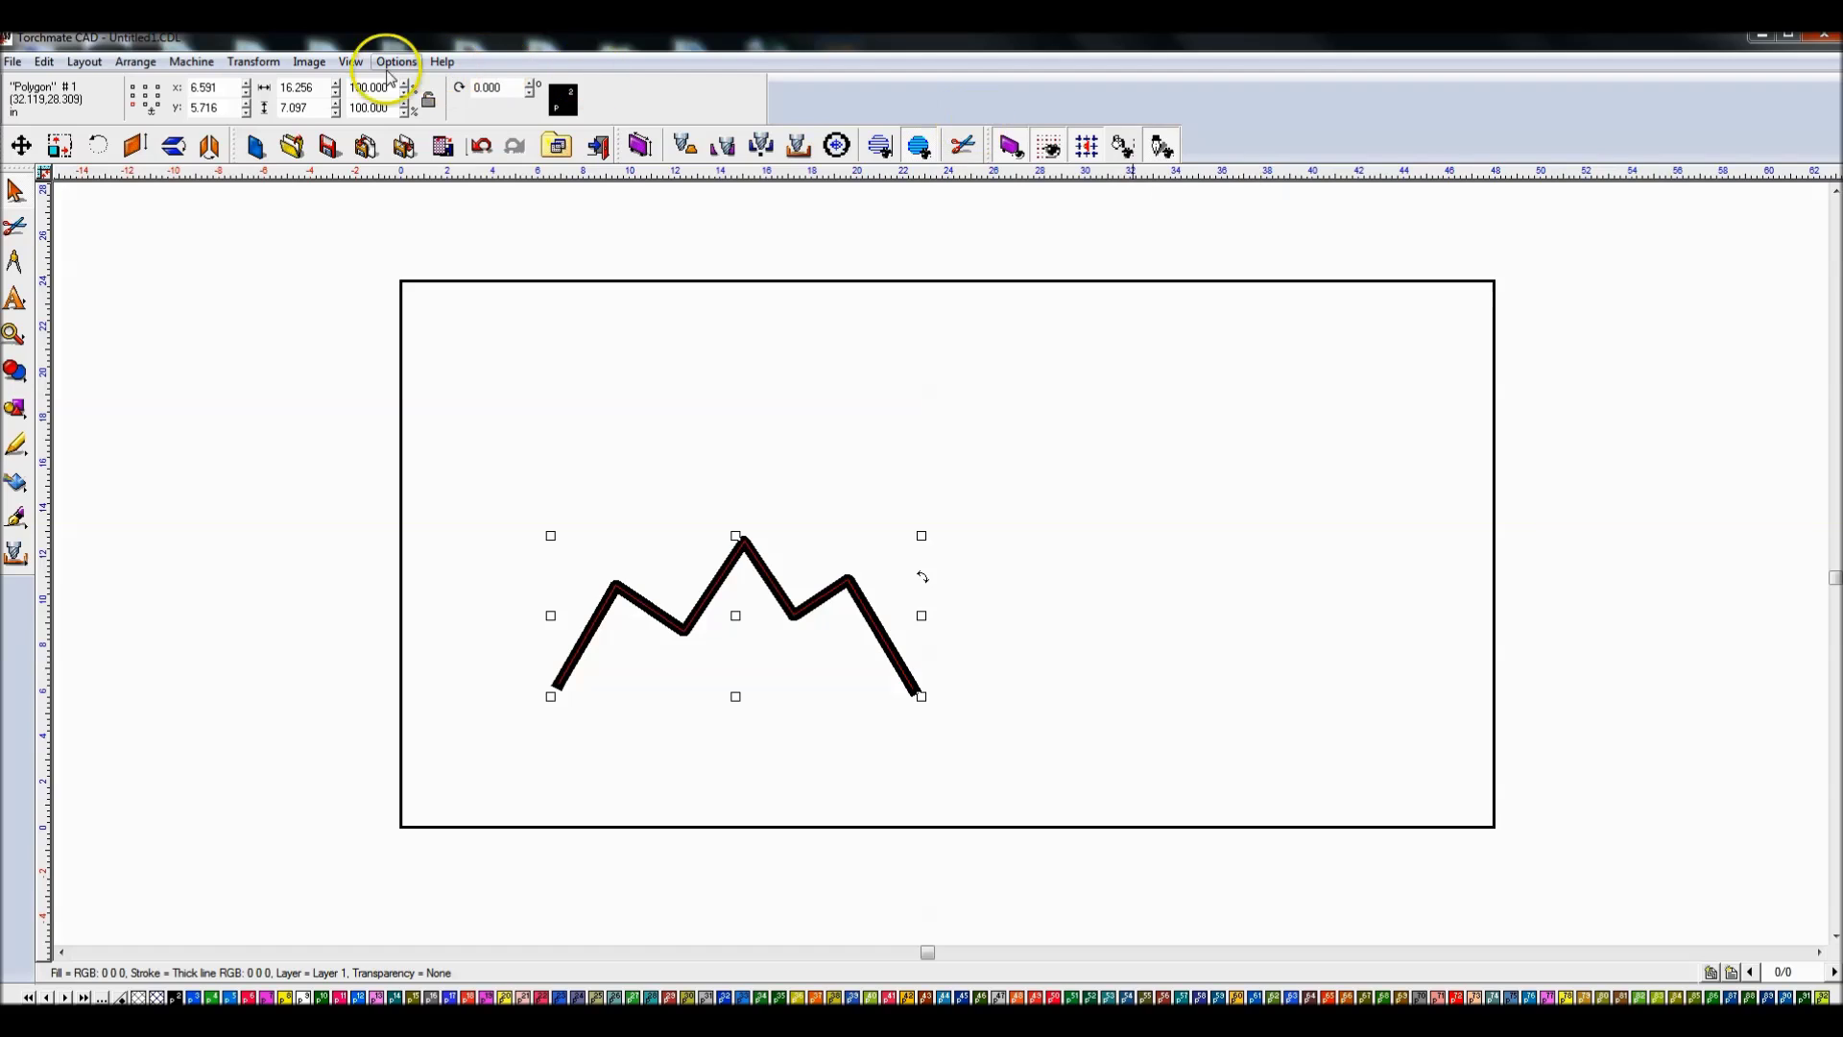
click(252, 62)
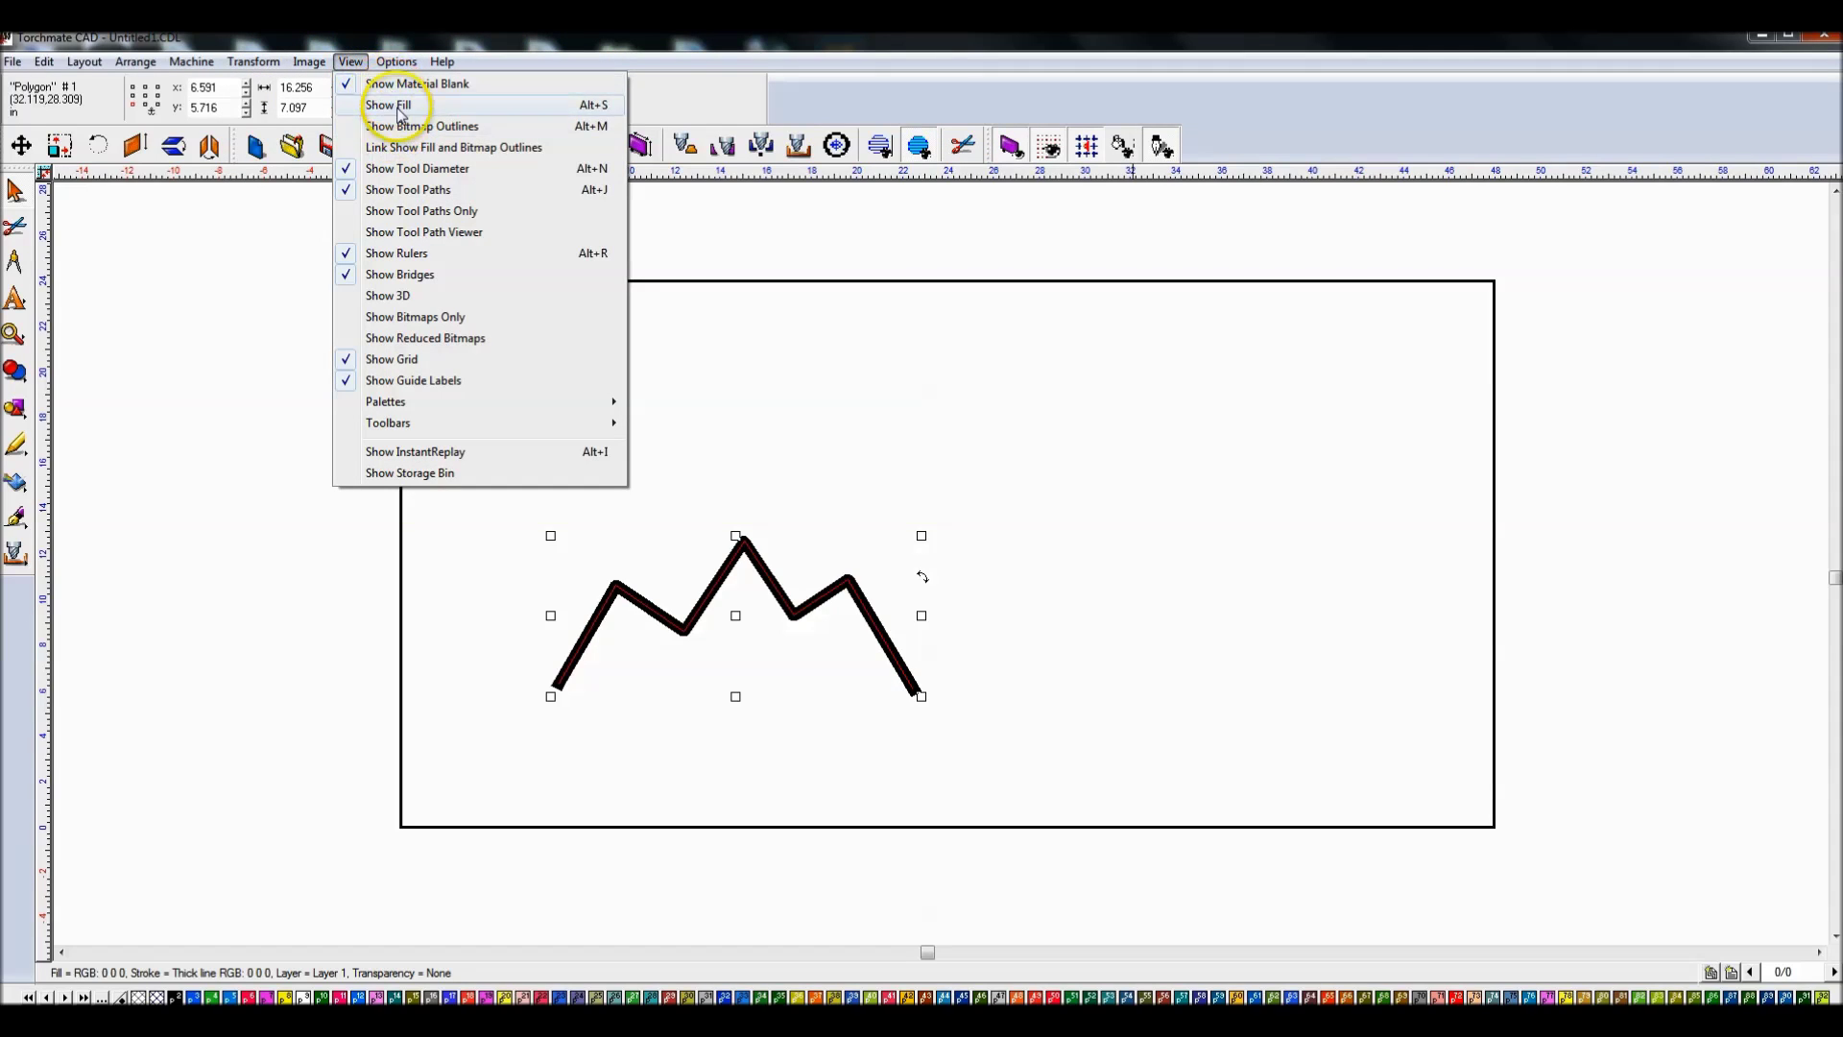
click(350, 62)
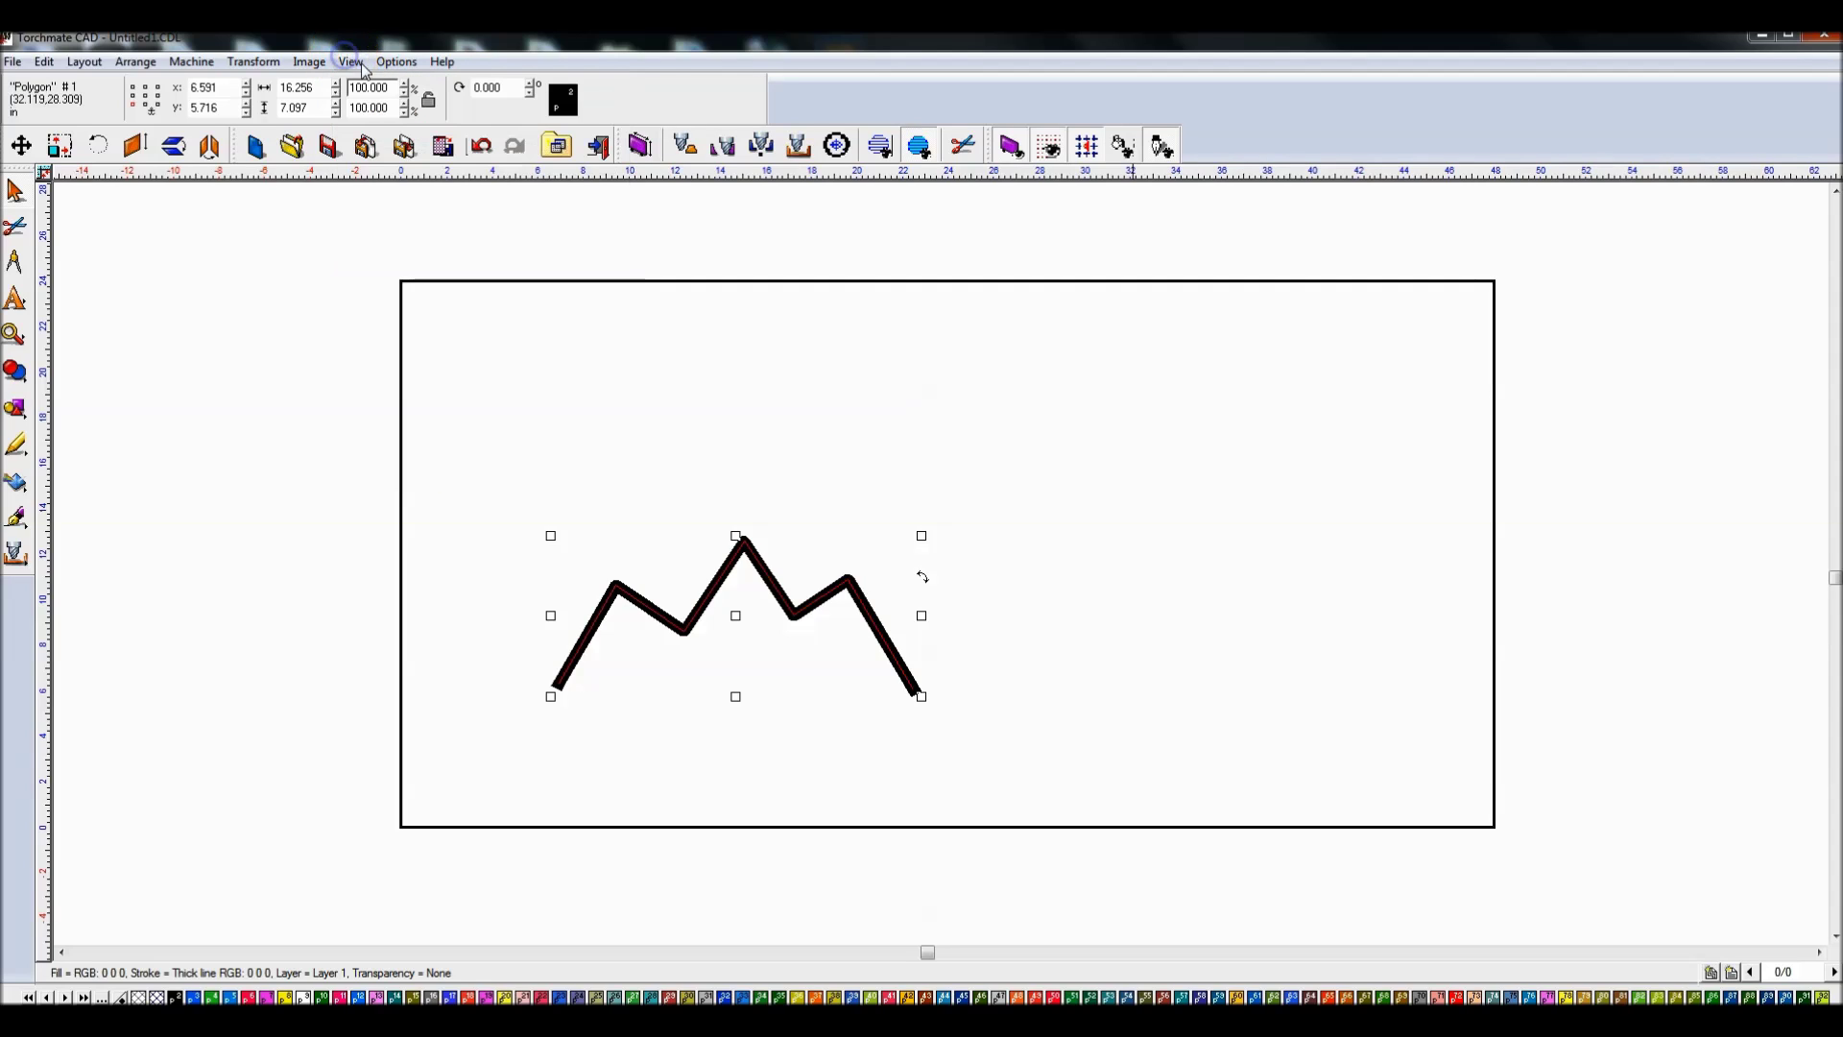
Remove the zigzag's thick stroke with the first fill option and reopen Line Style settings
click(17, 375)
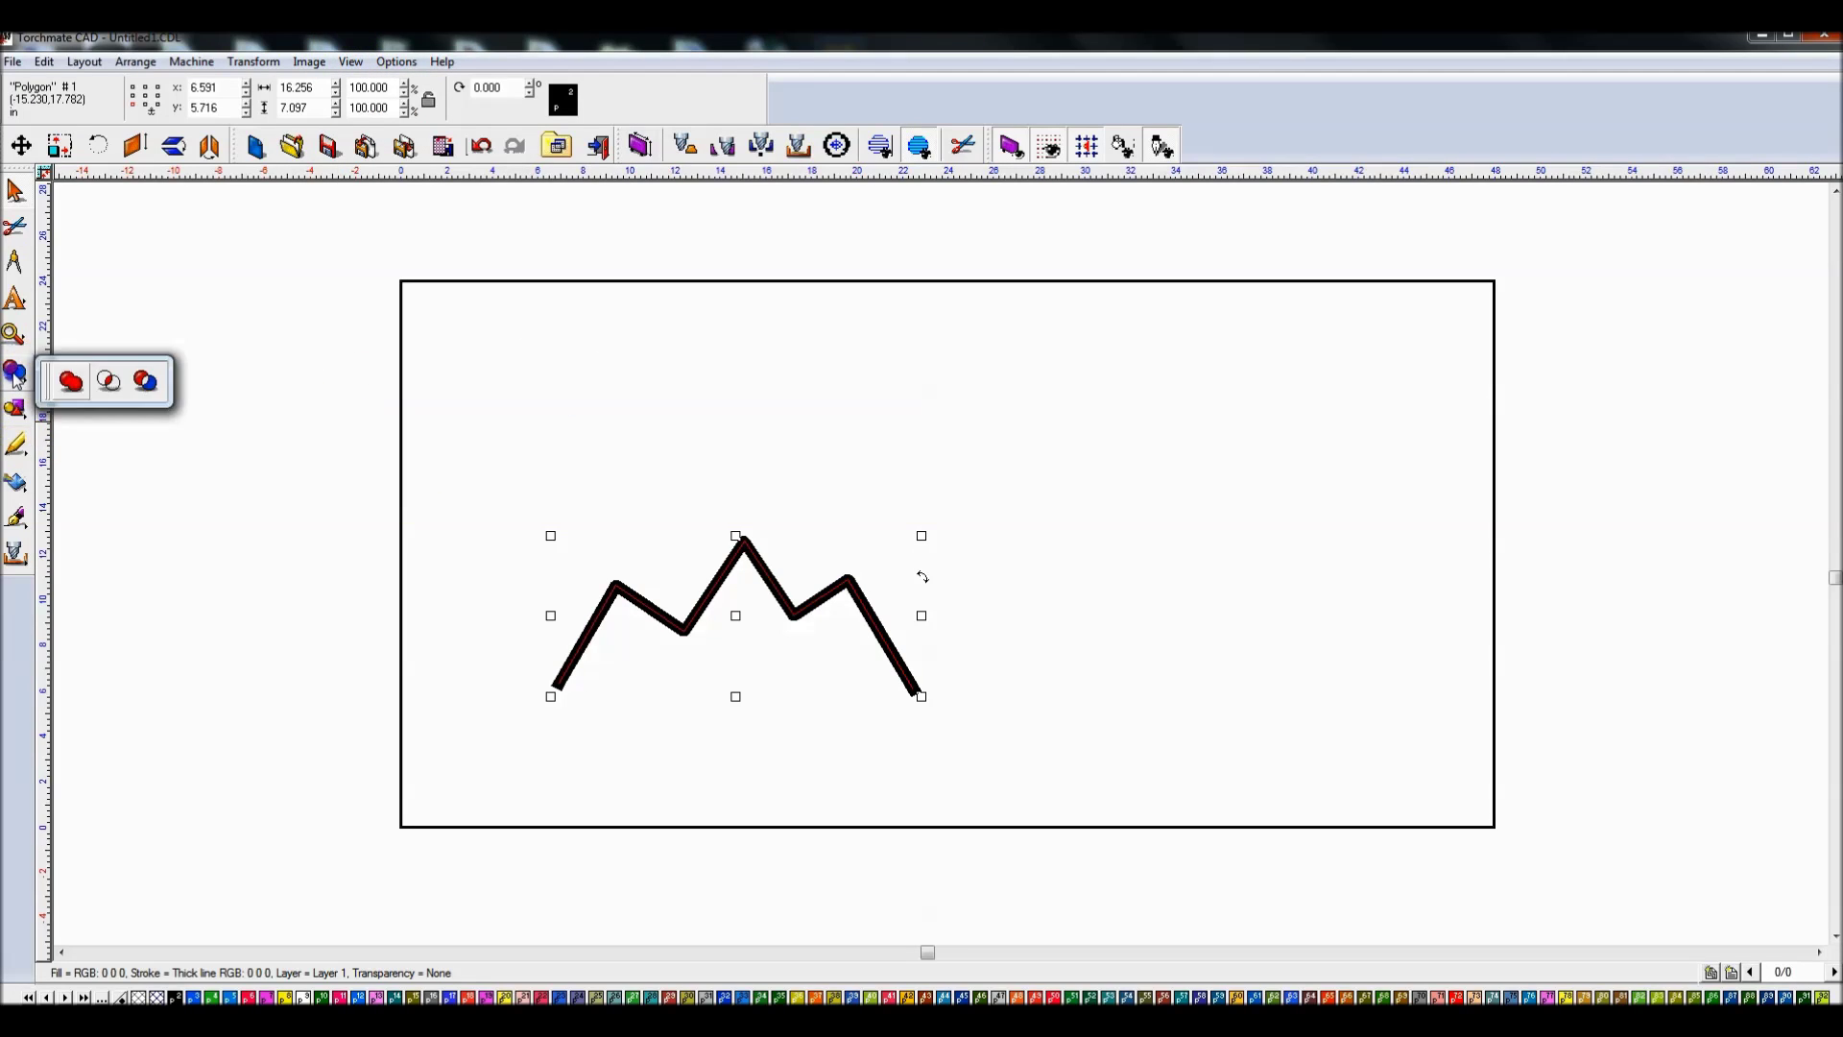
click(68, 387)
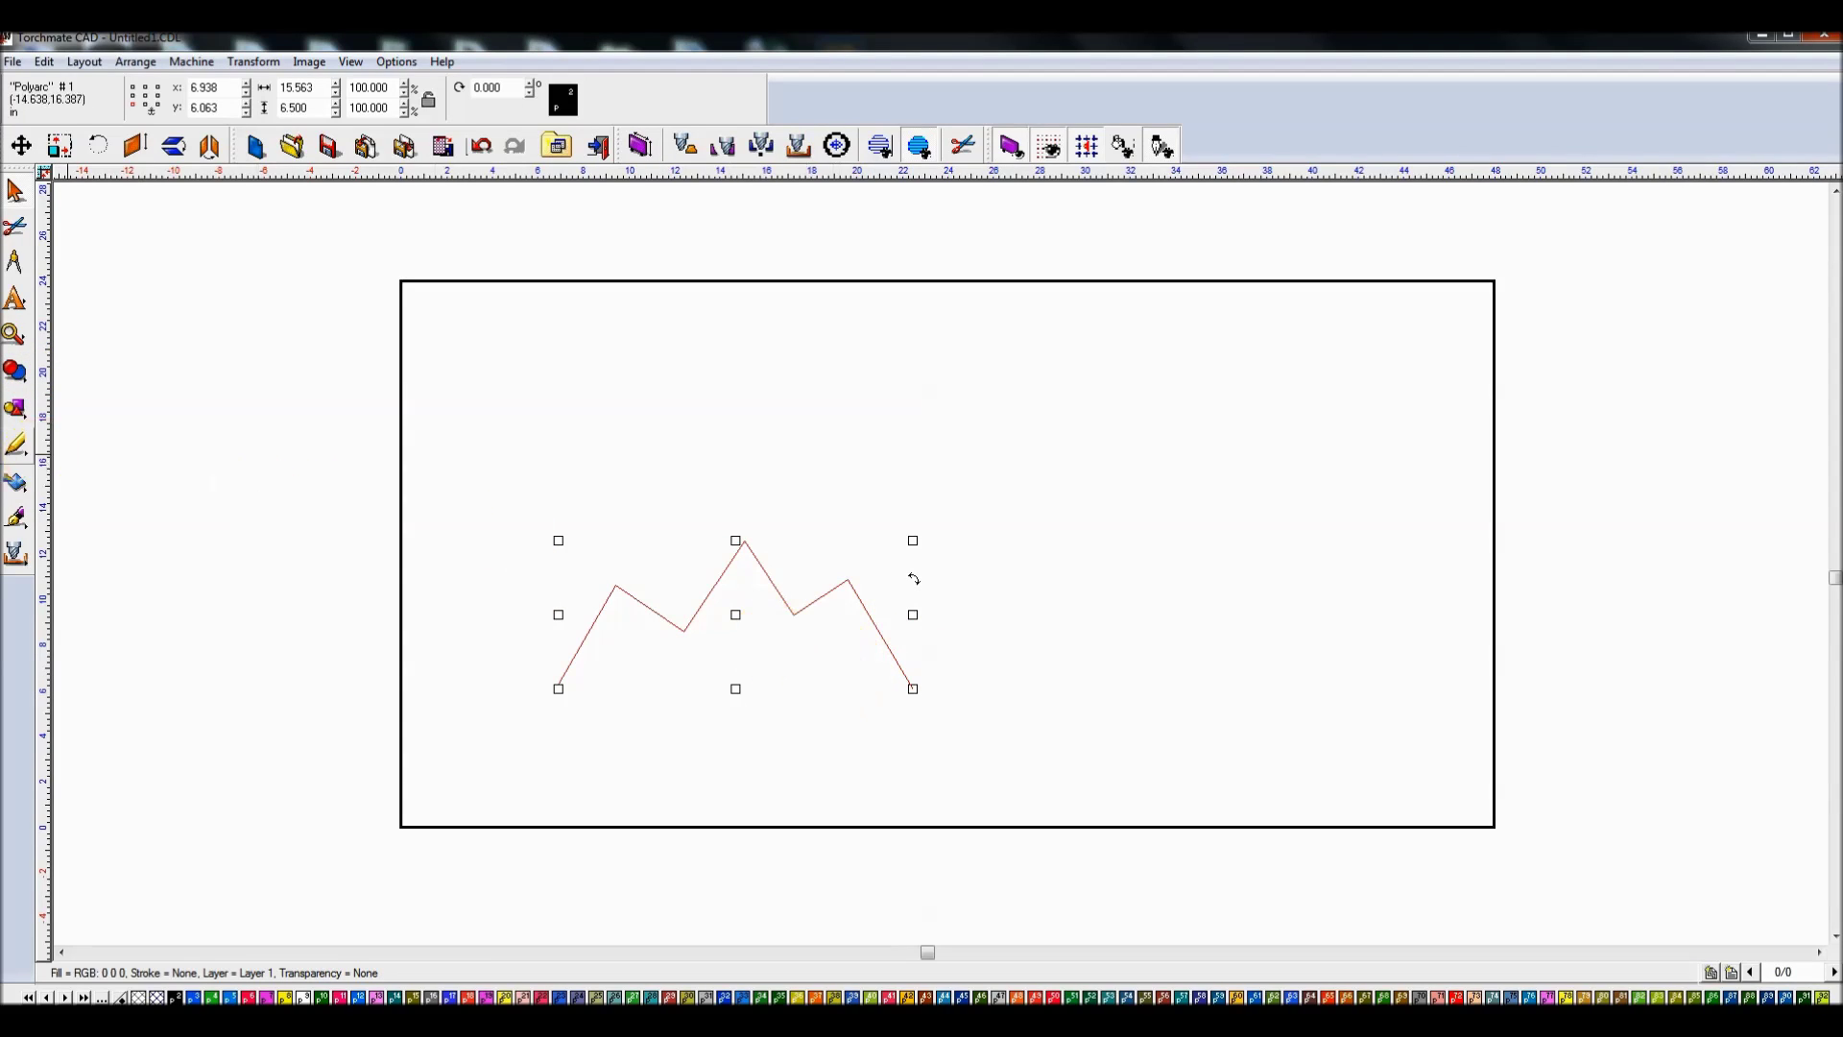
click(17, 519)
click(72, 528)
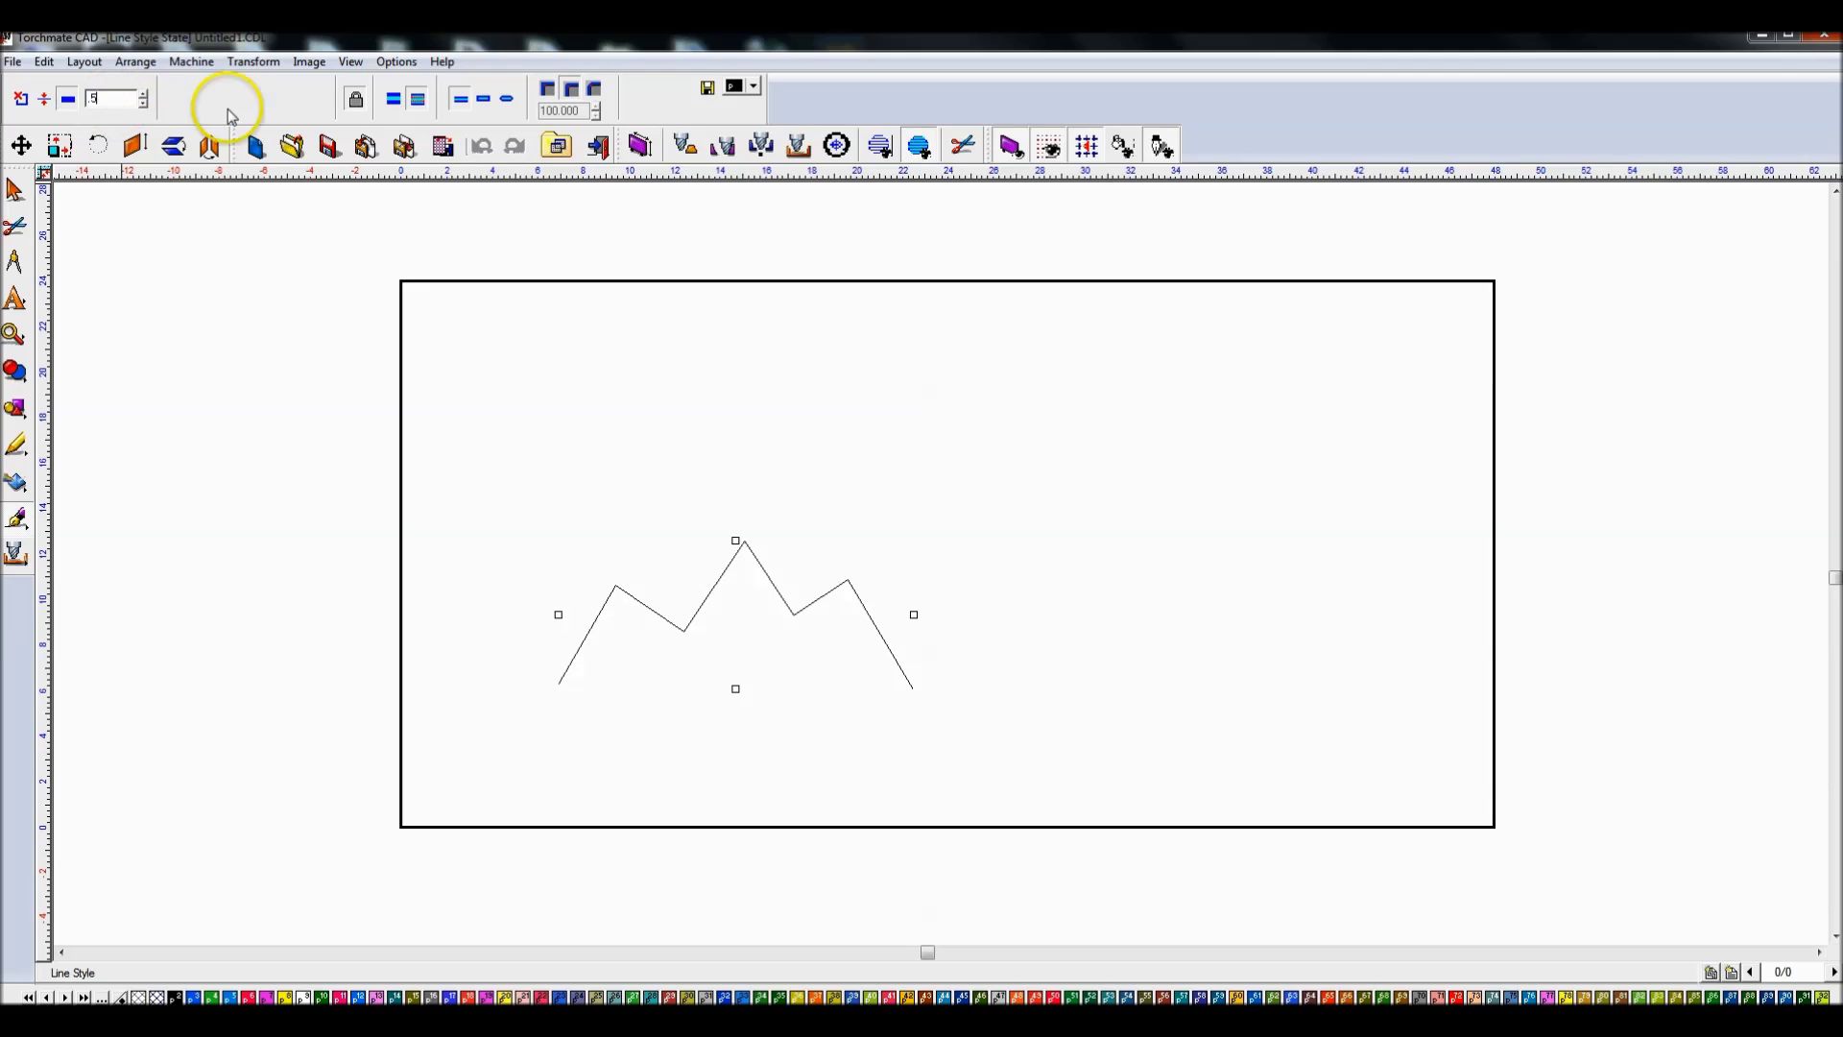
Restore the 0.500 thick line, save it as the default line style, and apply Basic Weld
click(395, 101)
text(.500)
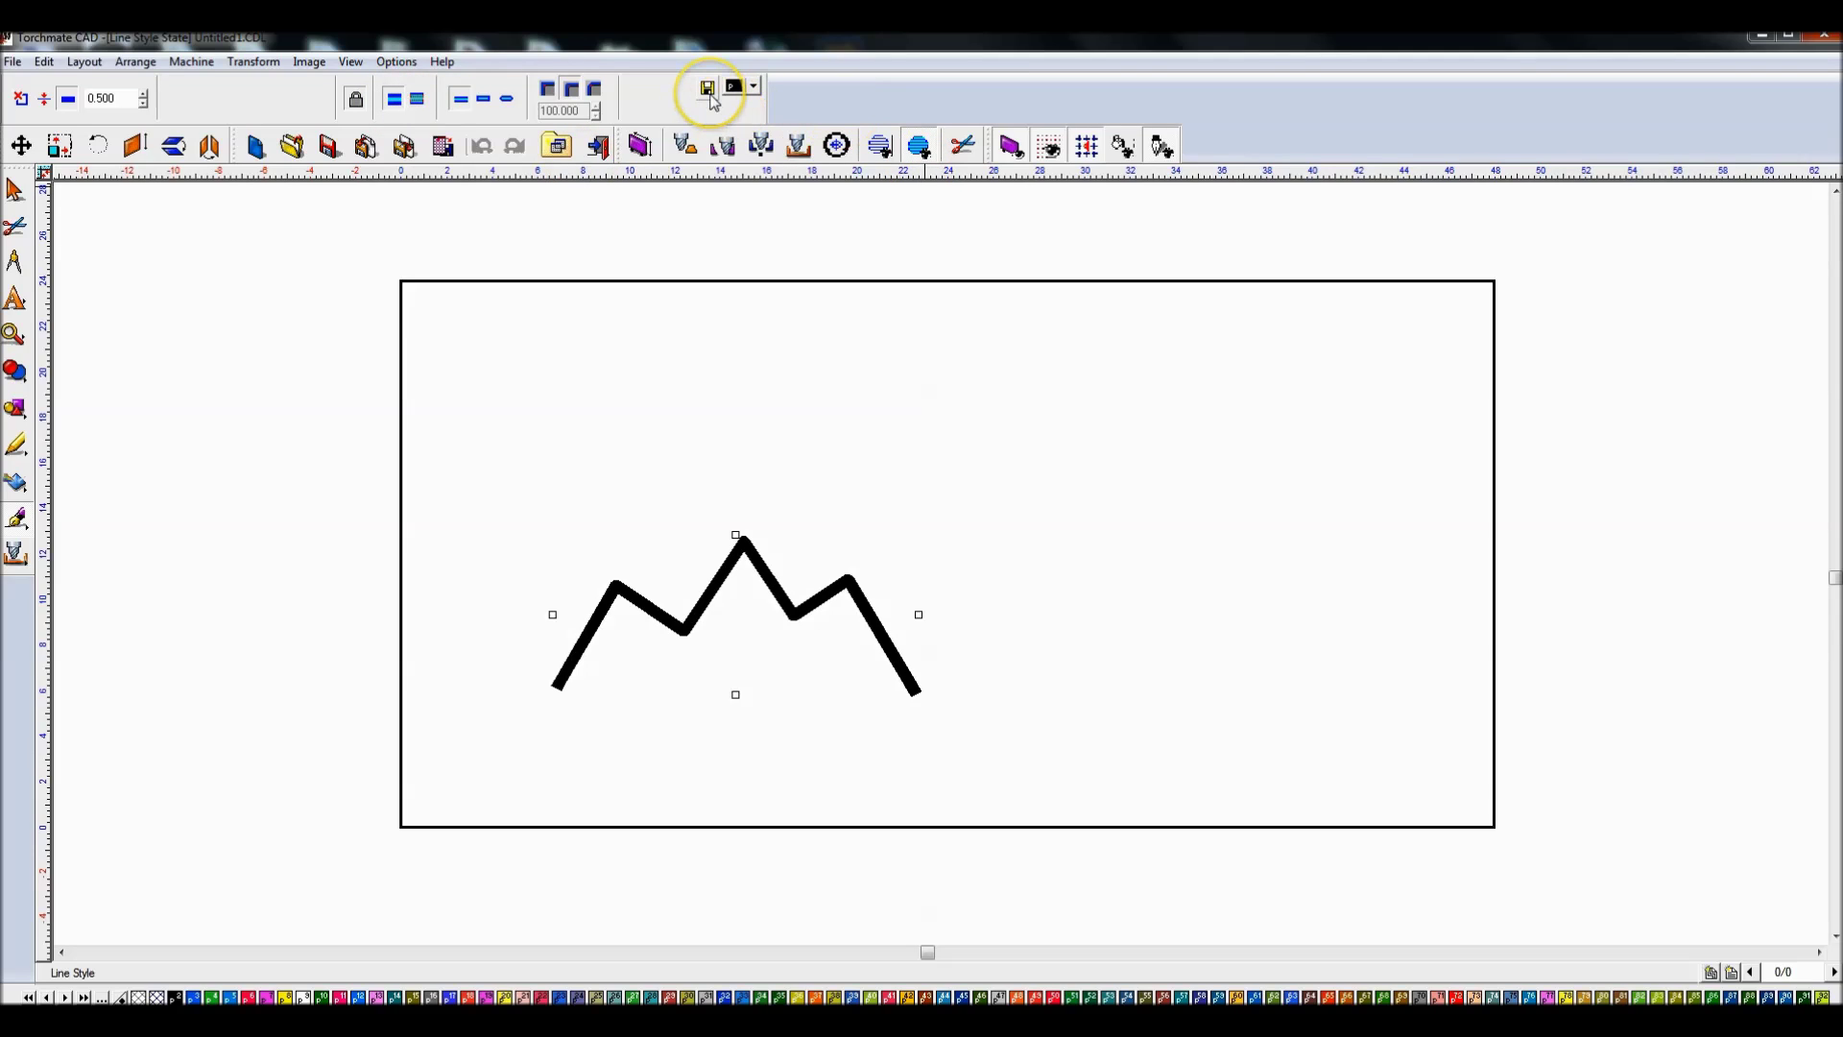
click(708, 90)
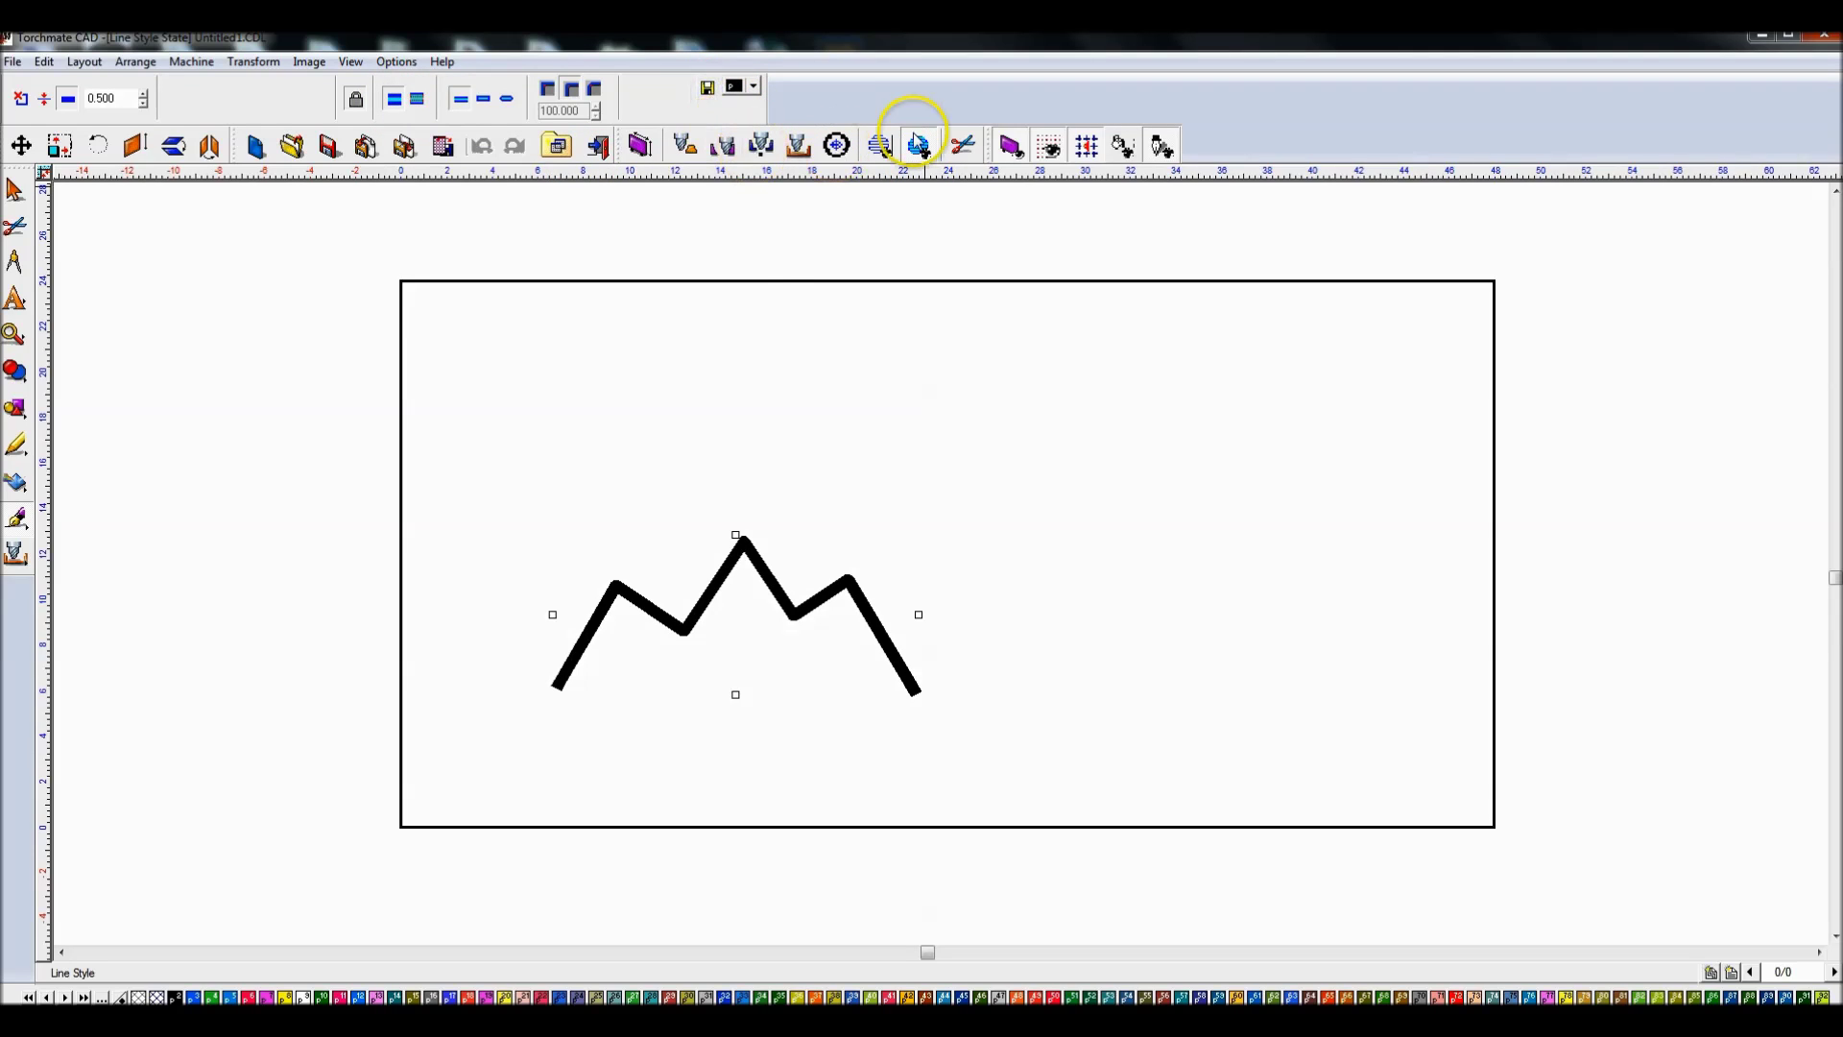
click(766, 317)
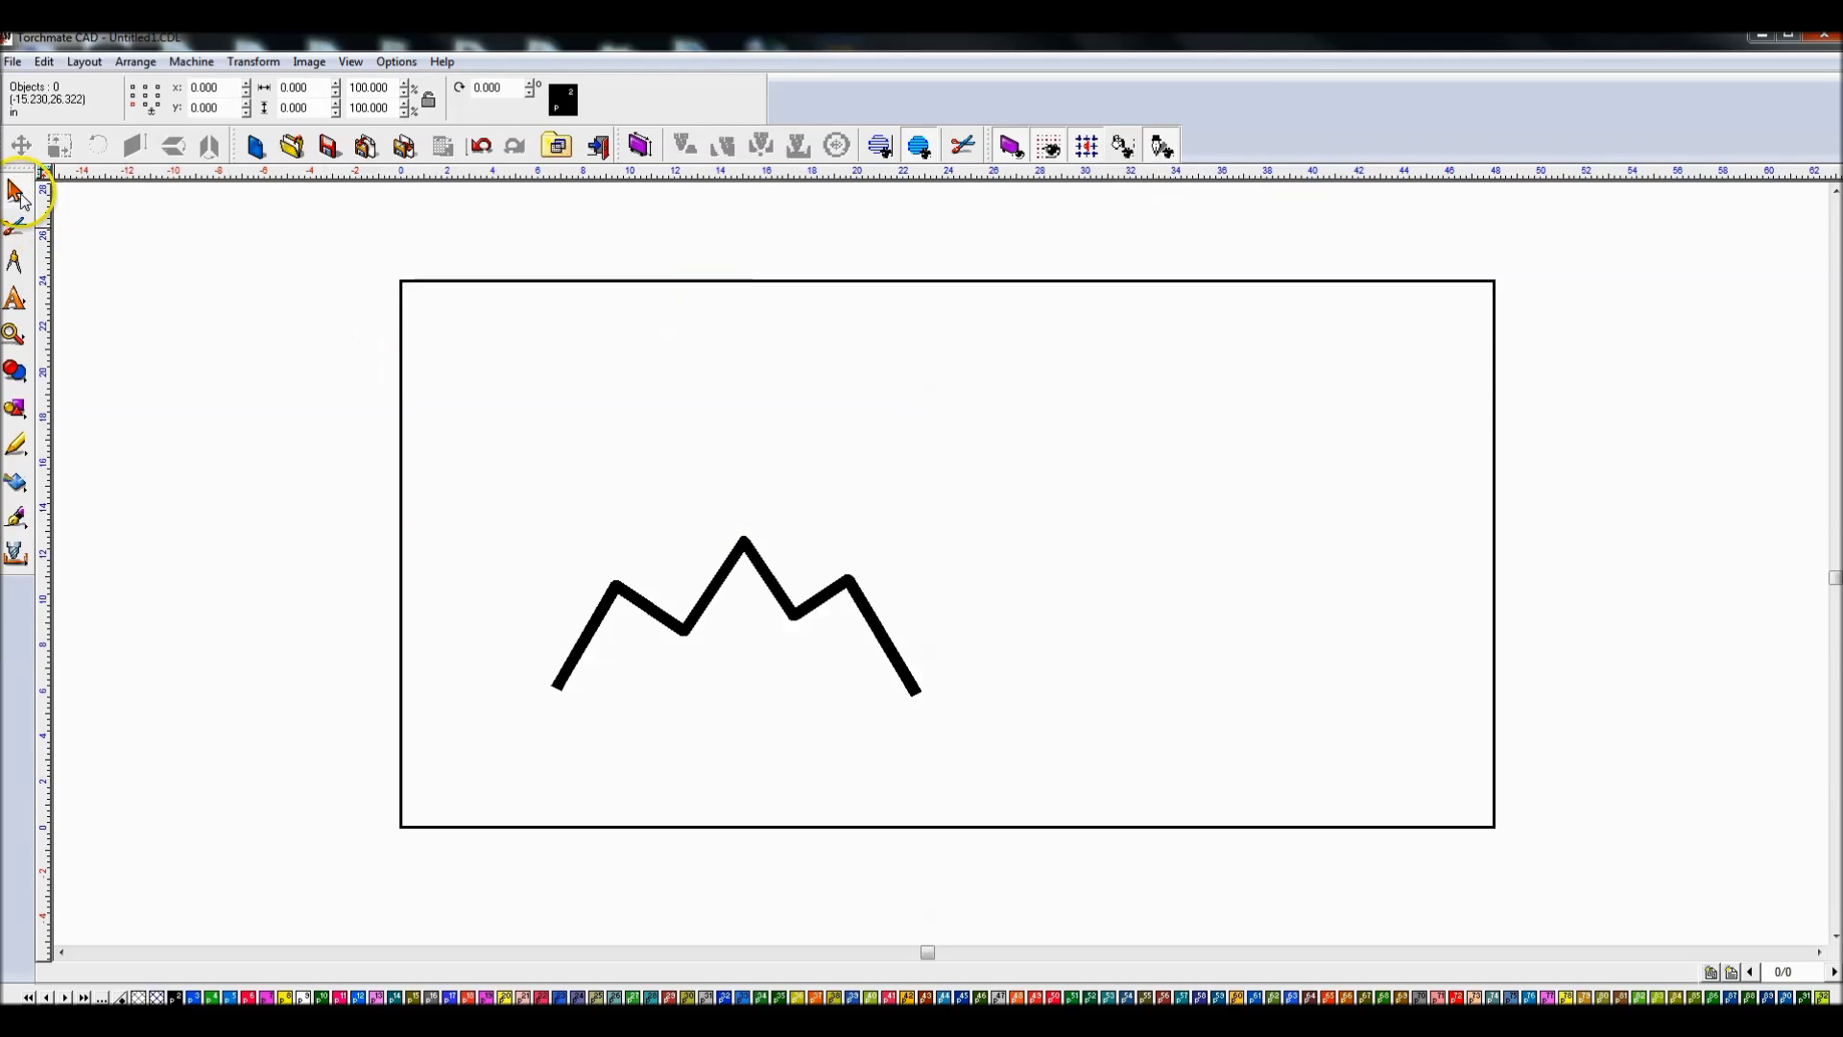
Marquee-select the welded zigzag outline, then deselect it to inspect the shape
drag(405, 499, 1058, 812)
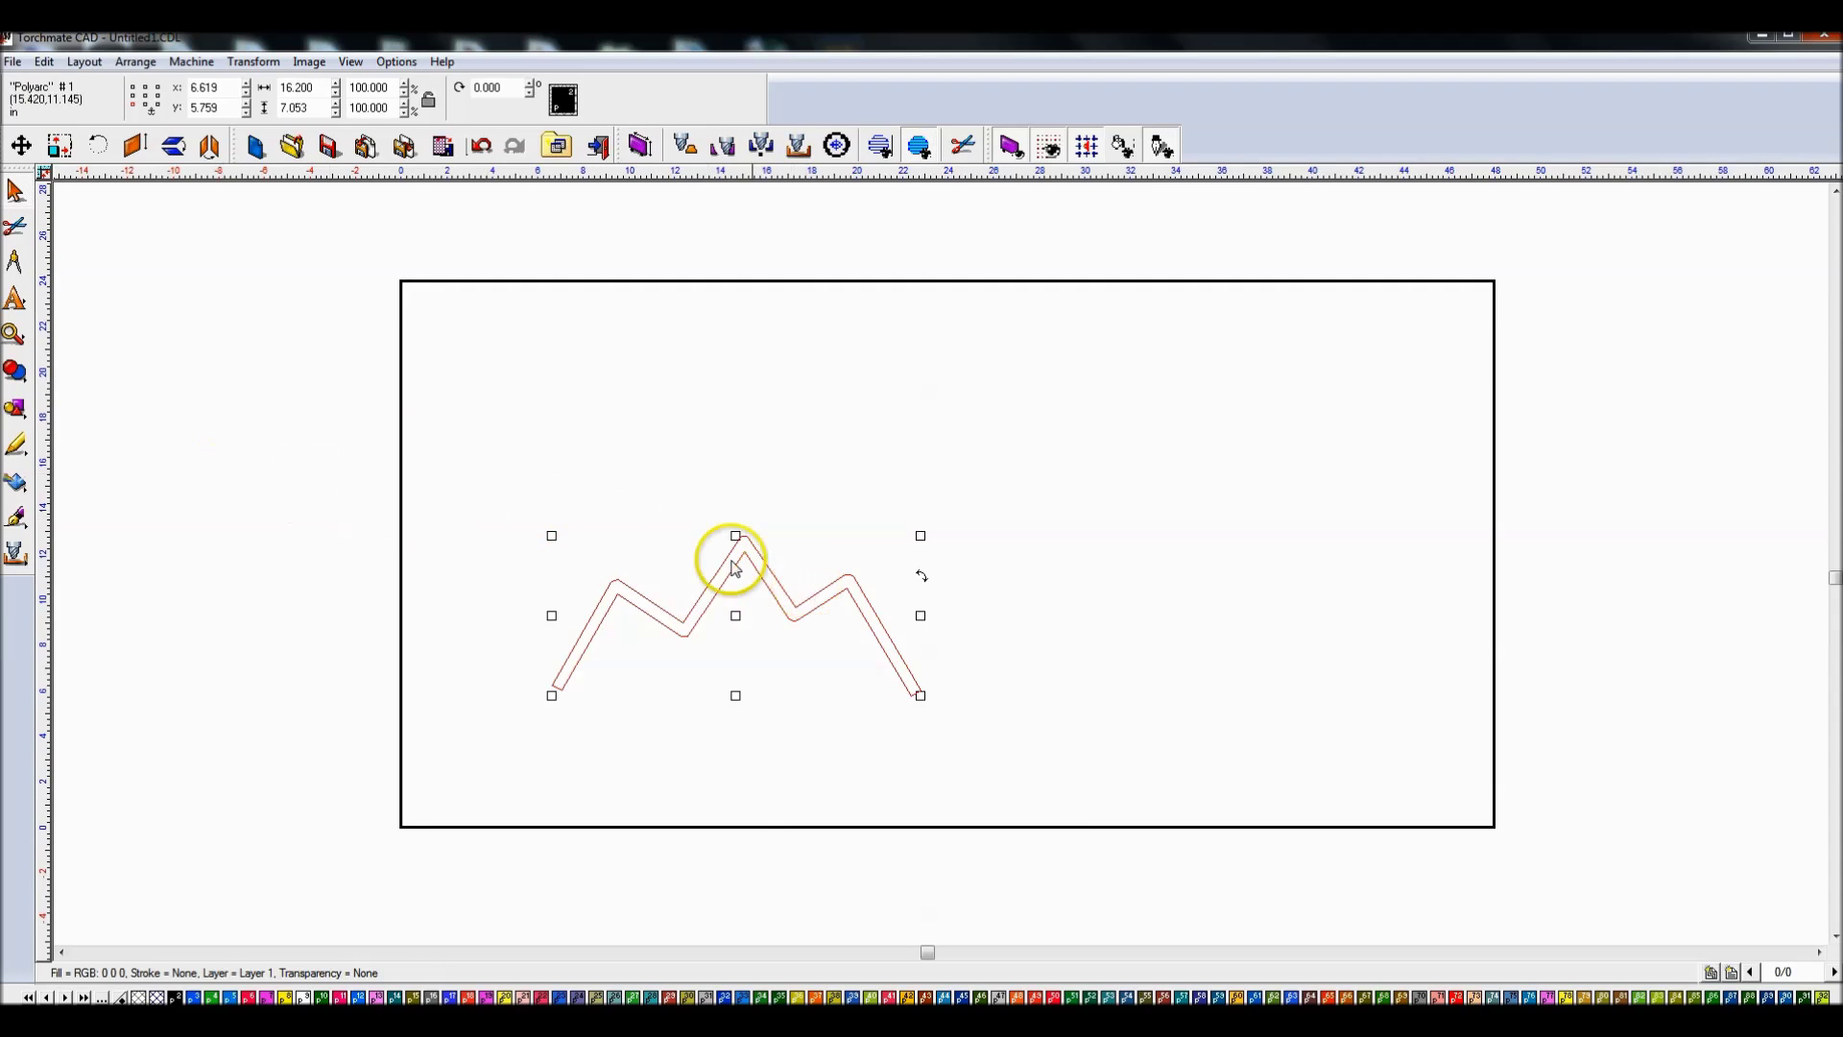
click(731, 653)
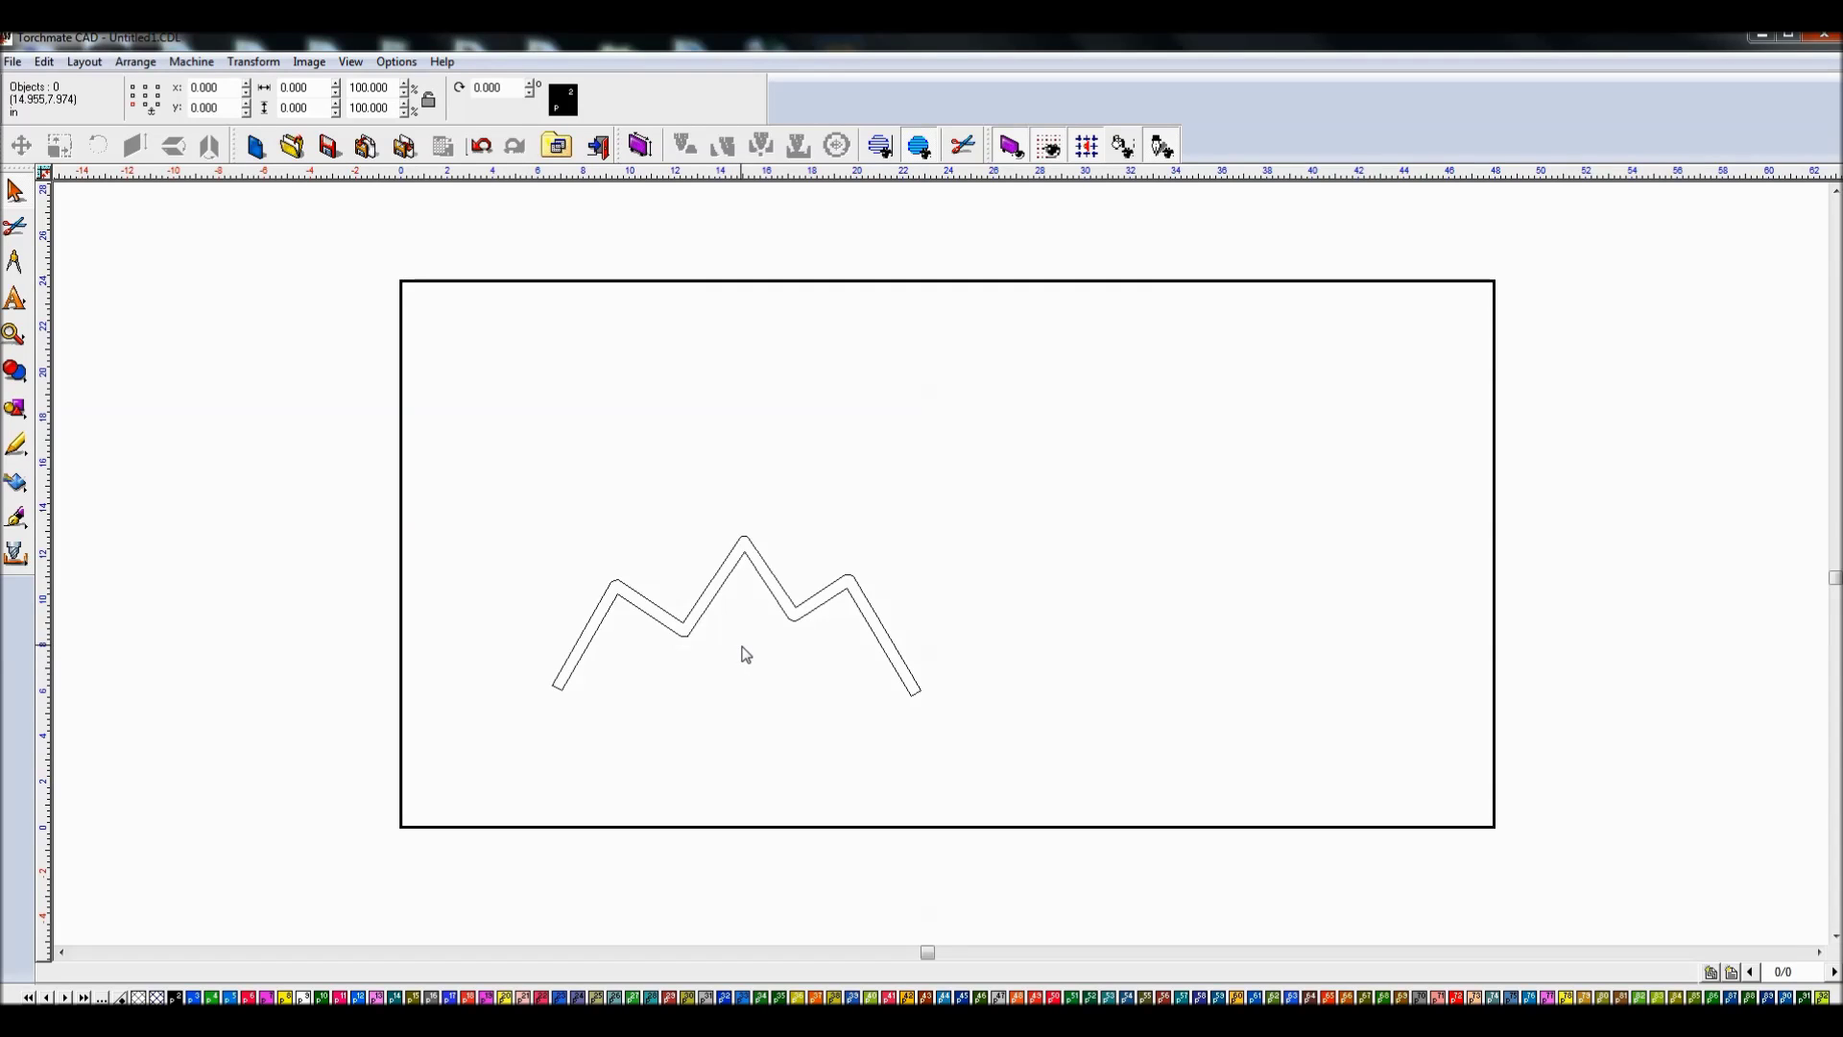
click(17, 518)
drag(481, 506, 733, 638)
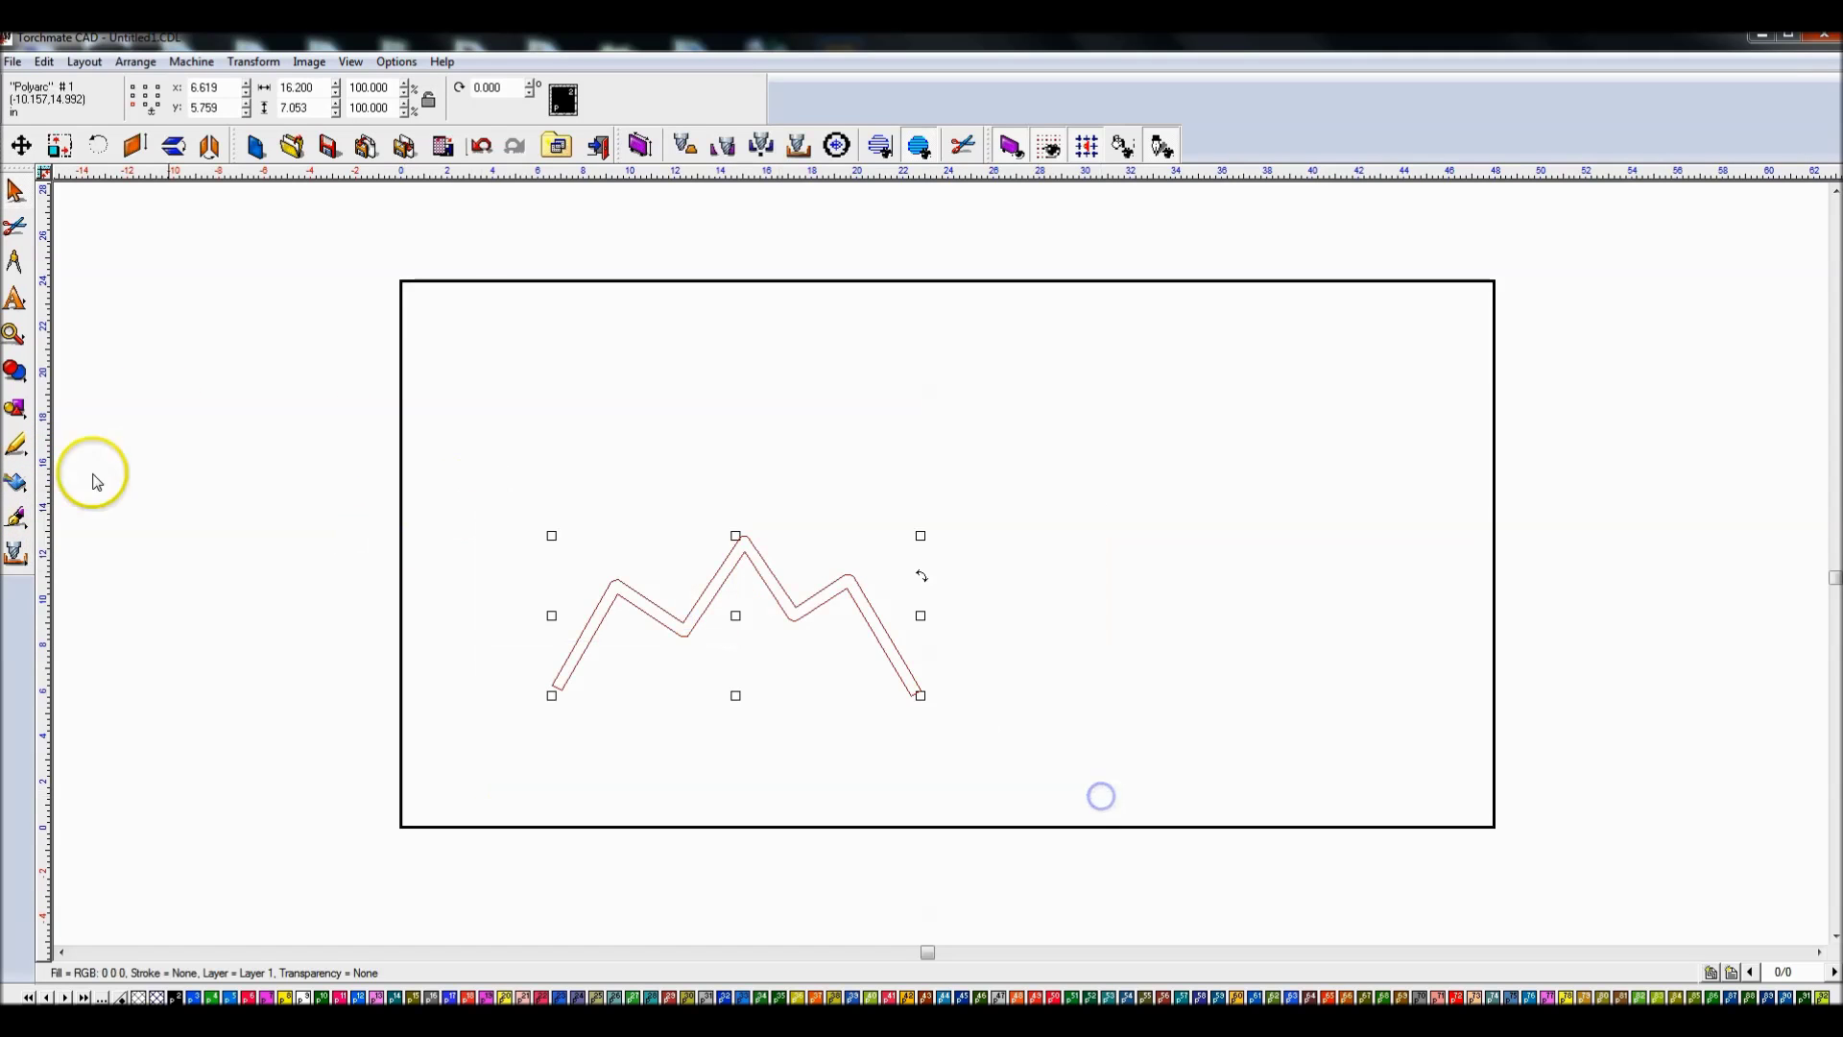
click(17, 519)
click(87, 521)
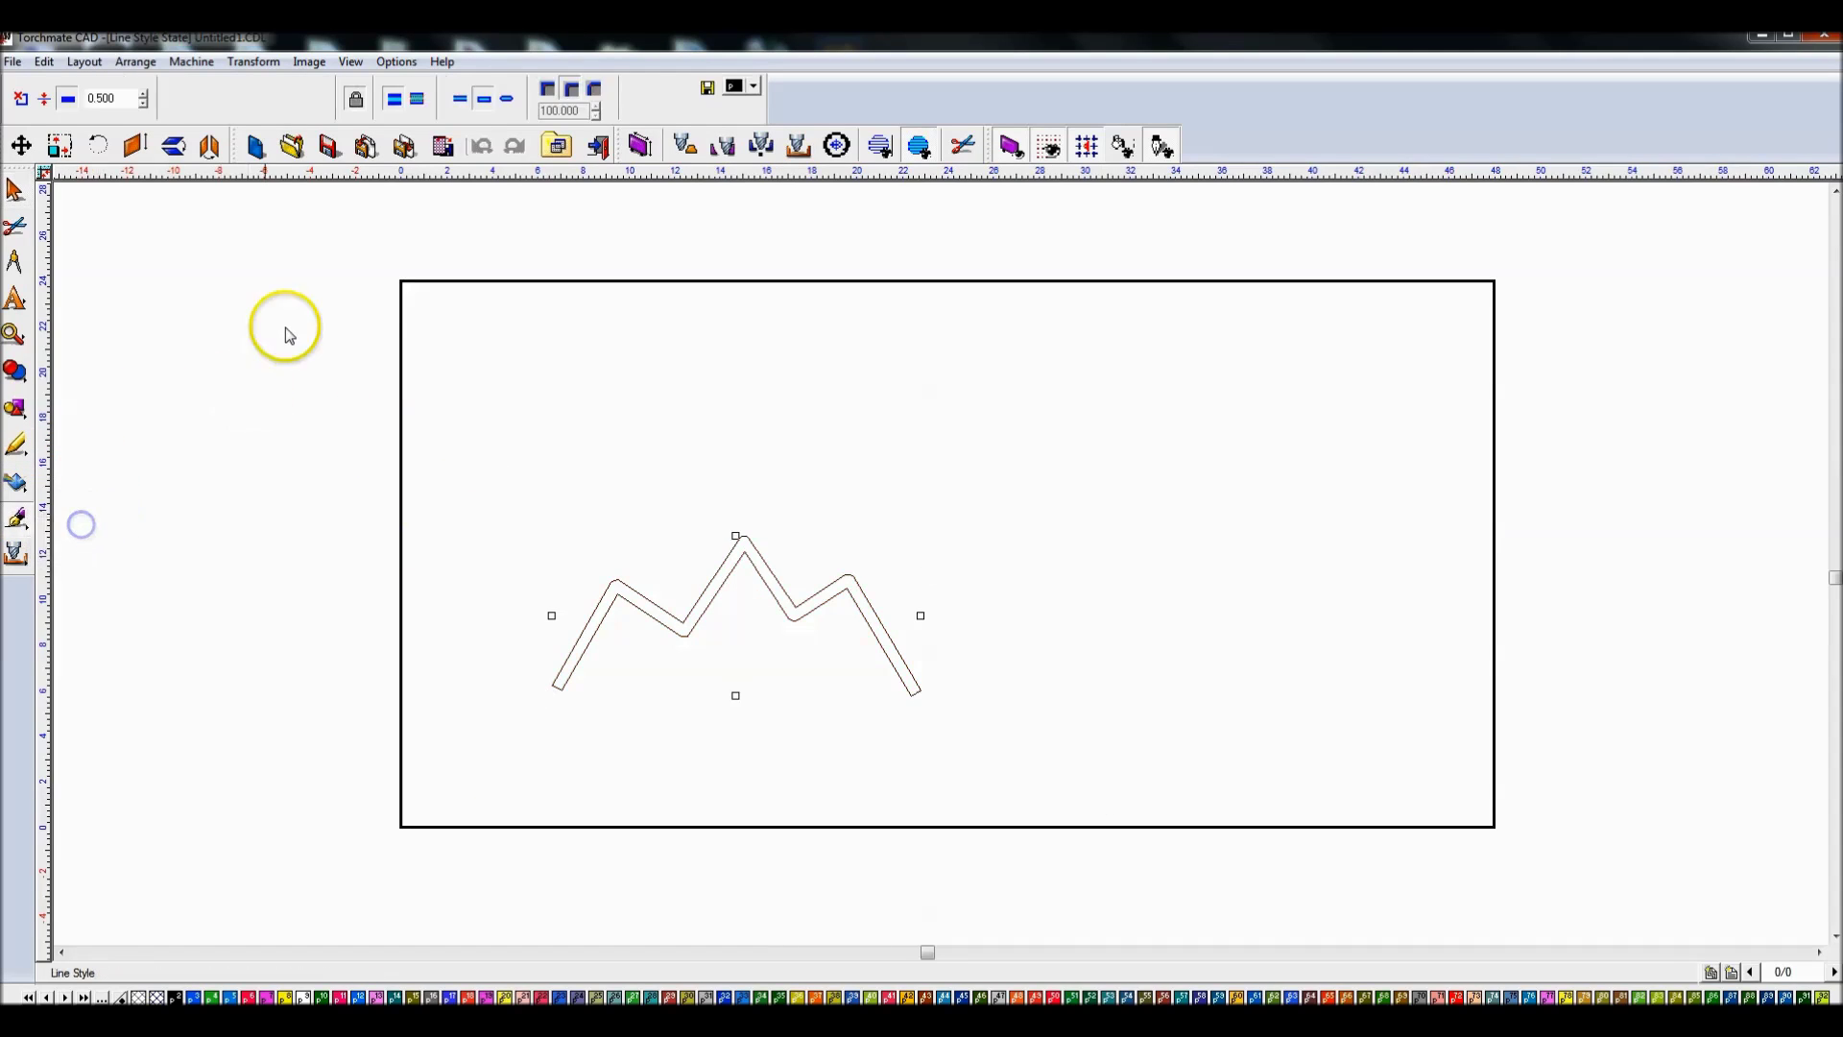
click(394, 101)
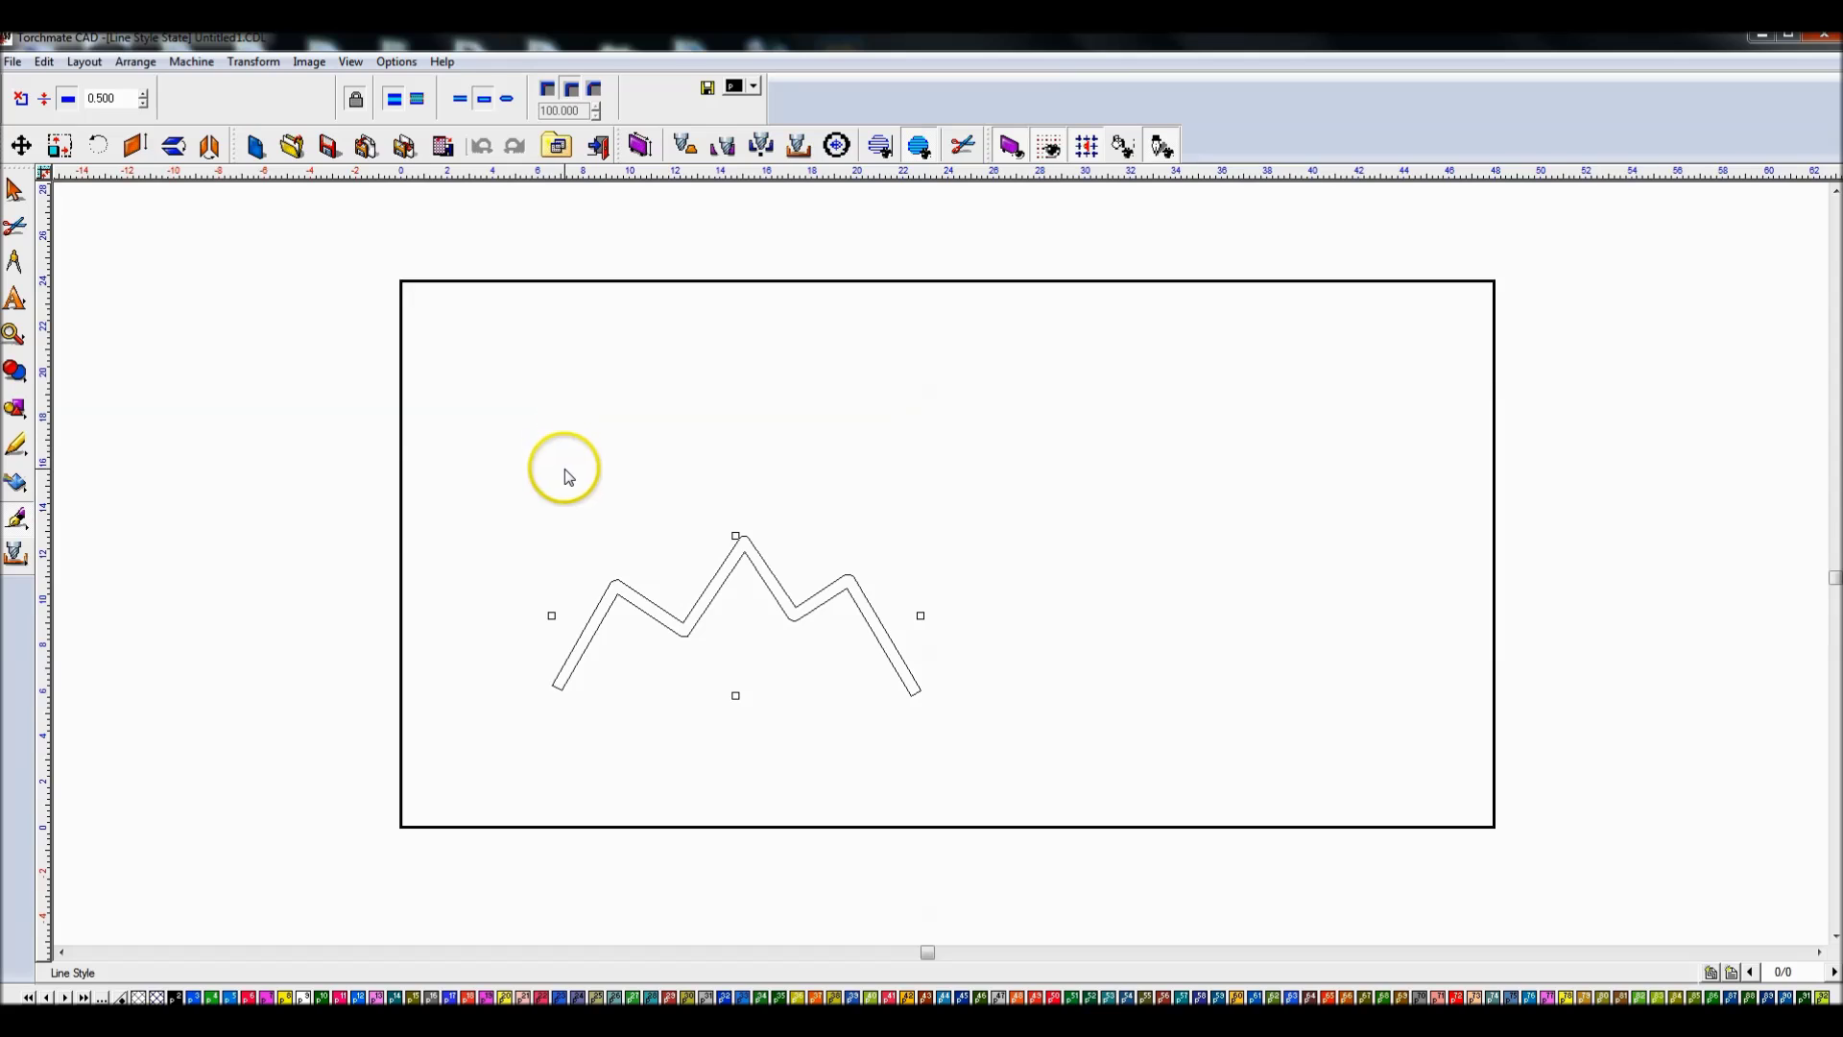
click(543, 480)
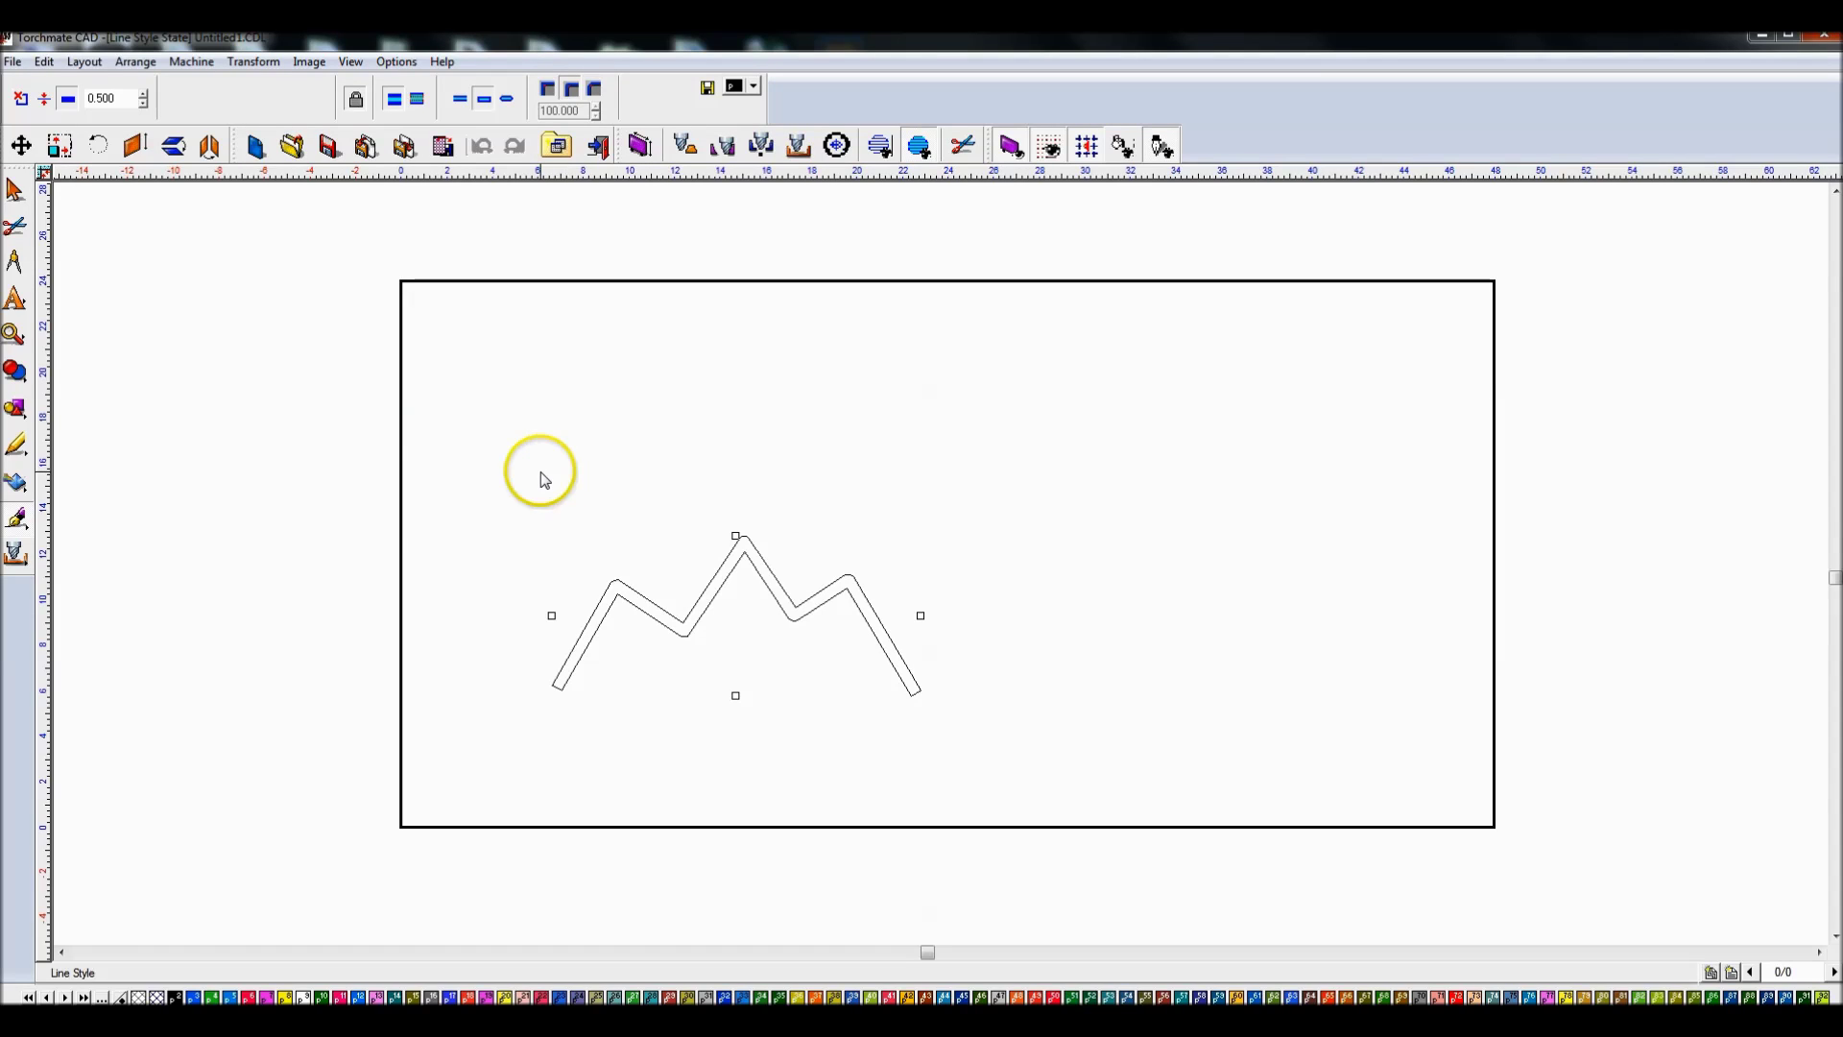